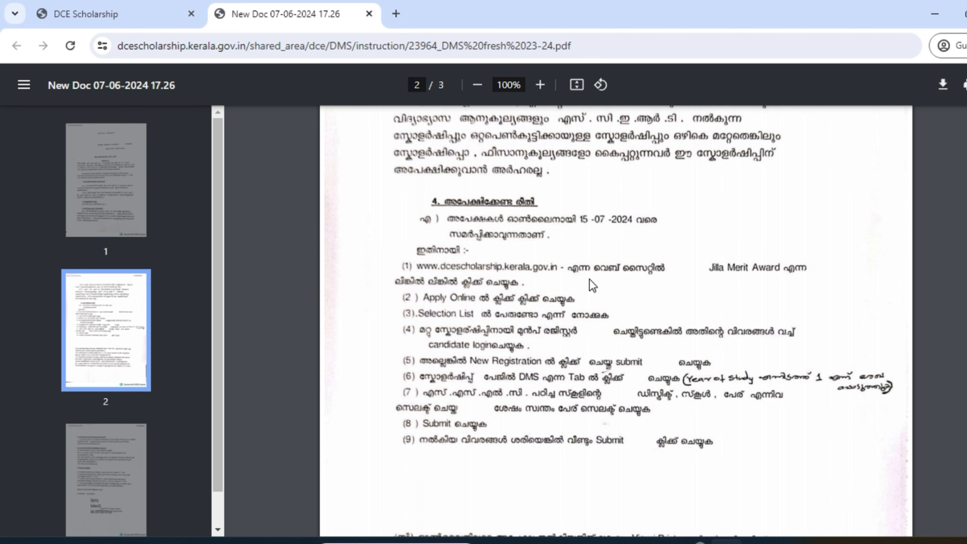
Read through pages 2–3 of the instruction PDF, then close its tab with Ctrl+W.
{"action": "scroll", "coordinate": [589, 279], "scroll_direction": "down", "scroll_amount": 10}
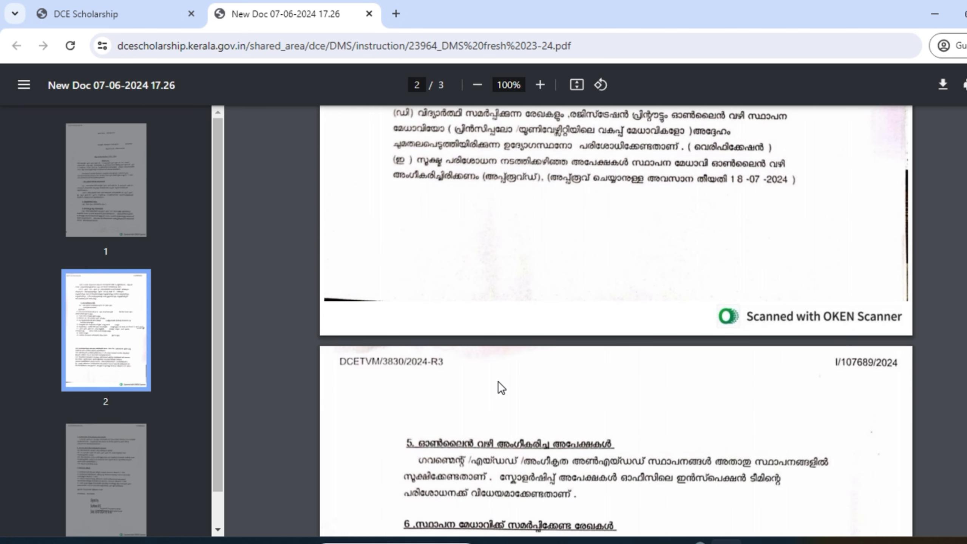
{"action": "scroll", "coordinate": [498, 381], "scroll_direction": "down", "scroll_amount": 1}
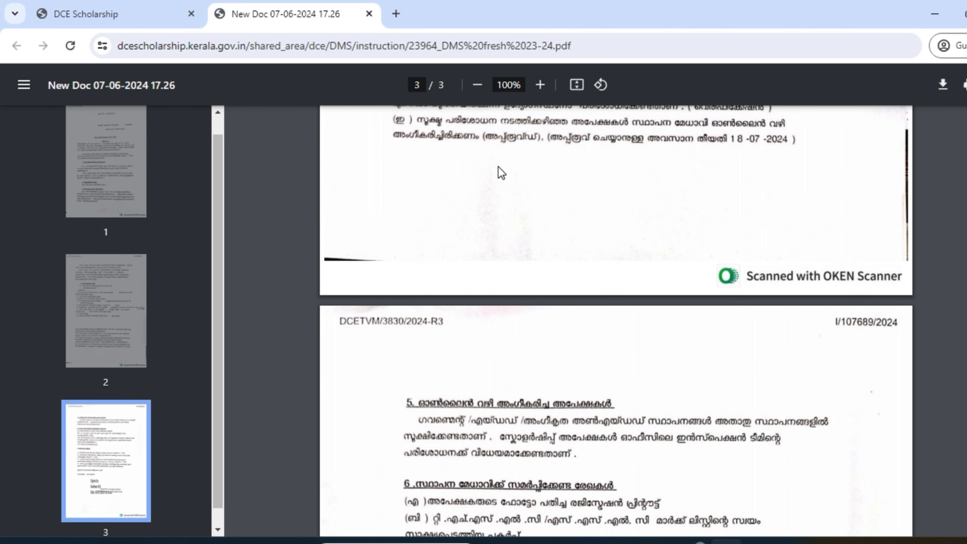
{"action": "scroll", "coordinate": [493, 166], "scroll_direction": "down", "scroll_amount": 1}
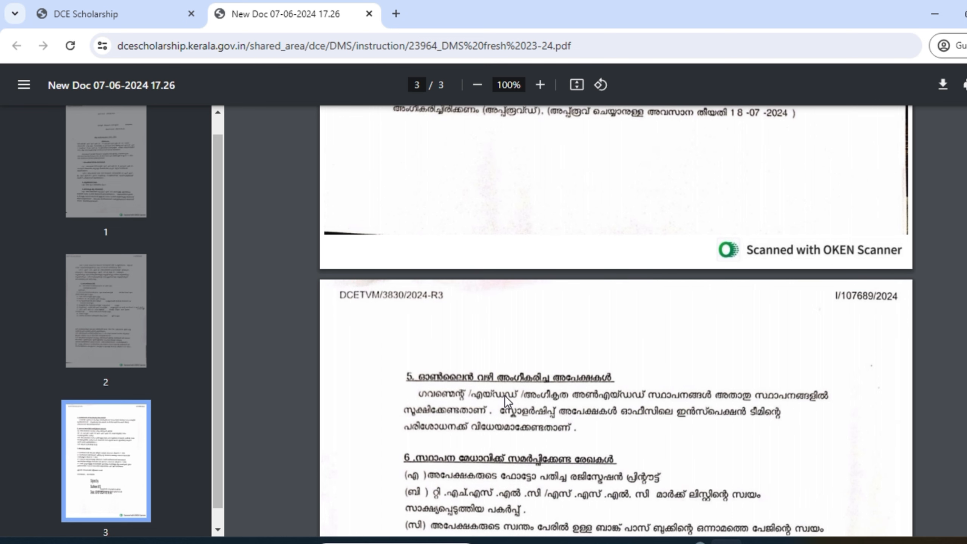
{"action": "scroll", "coordinate": [481, 353], "scroll_direction": "down", "scroll_amount": 9}
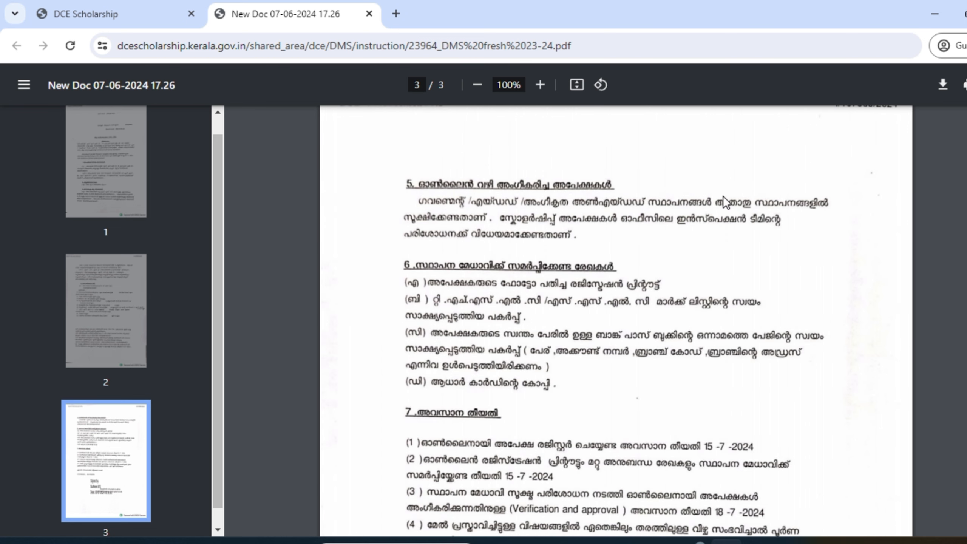
{"action": "scroll", "coordinate": [707, 362], "scroll_direction": "up", "scroll_amount": 3}
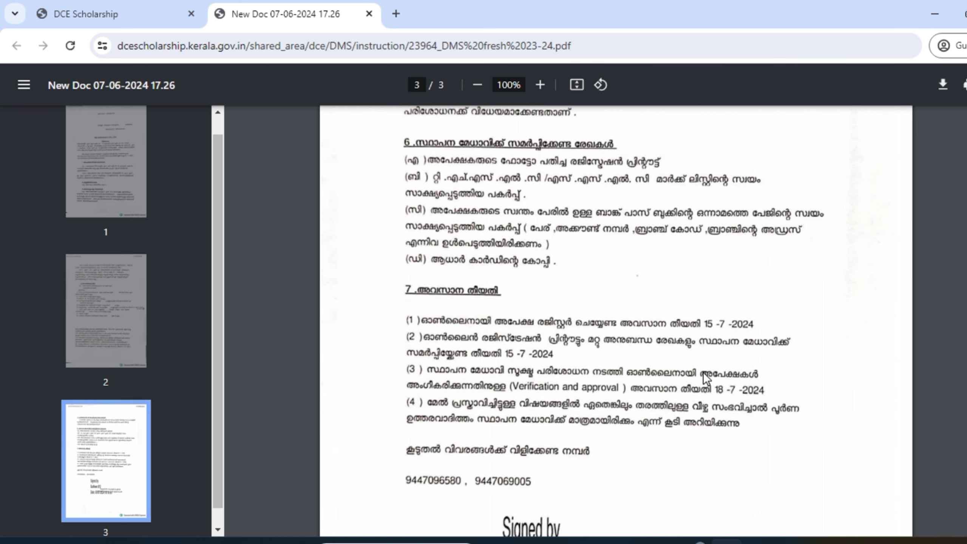
{"action": "scroll", "coordinate": [640, 384], "scroll_direction": "up", "scroll_amount": 3}
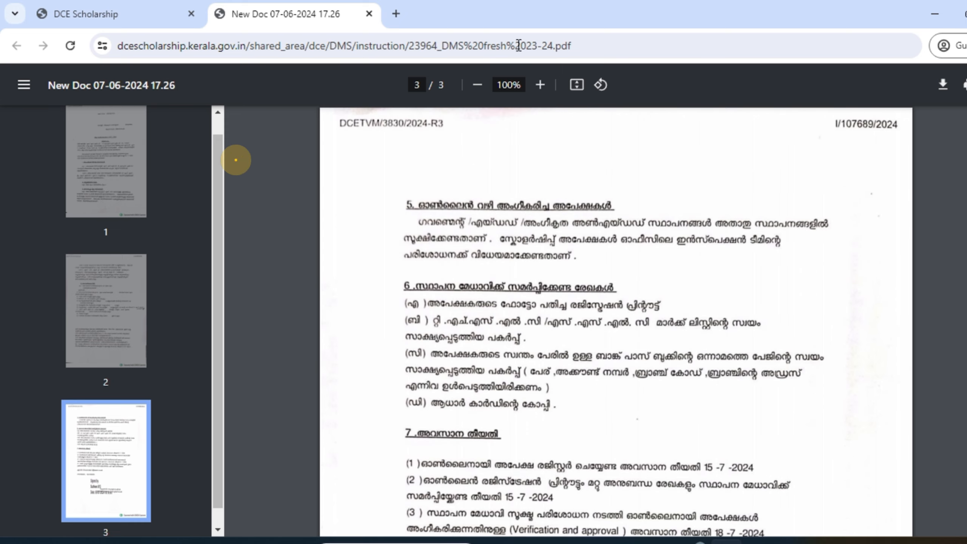
{"action": "scroll", "coordinate": [365, 16], "scroll_direction": "up", "scroll_amount": 2}
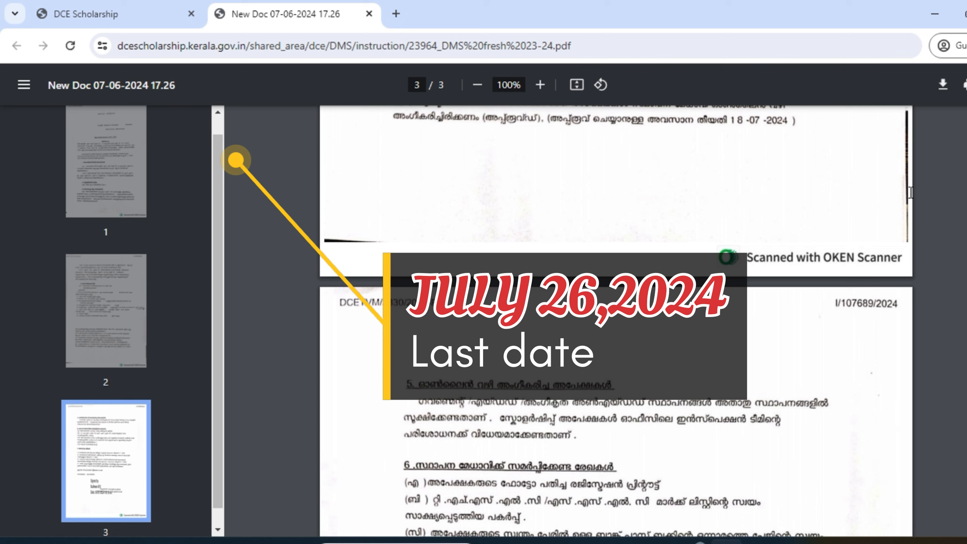
{"action": "scroll", "coordinate": [932, 191], "scroll_direction": "up", "scroll_amount": 2}
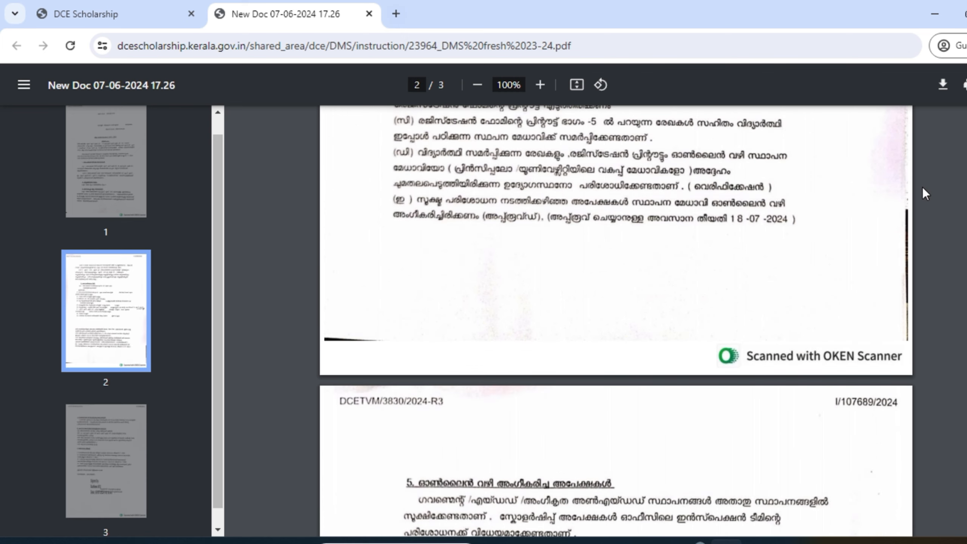
{"action": "key", "text": "ctrl+w"}
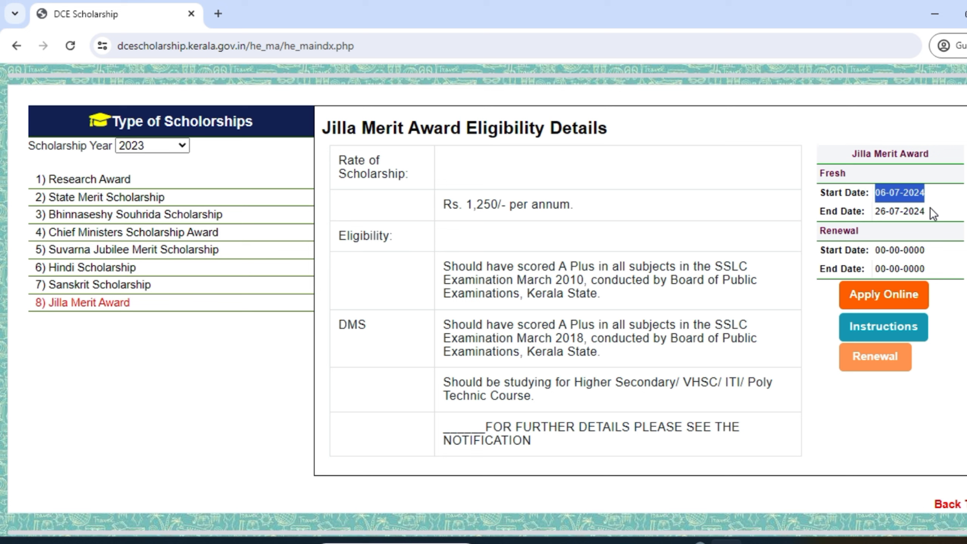
Scroll down the portal page toward the Student Online Registration form.
{"action": "left_click_drag", "start_coordinate": [933, 205], "coordinate": [919, 212]}
{"action": "scroll", "coordinate": [428, 393], "scroll_direction": "down", "scroll_amount": 2}
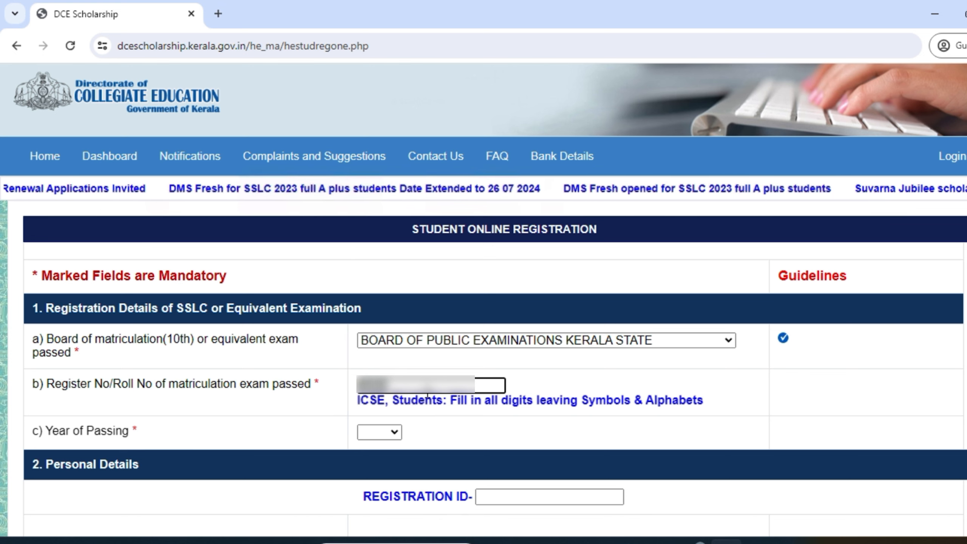
Choose 2023 as the Year of Passing and acknowledge the confirmation alert.
{"action": "left_click", "coordinate": [379, 433]}
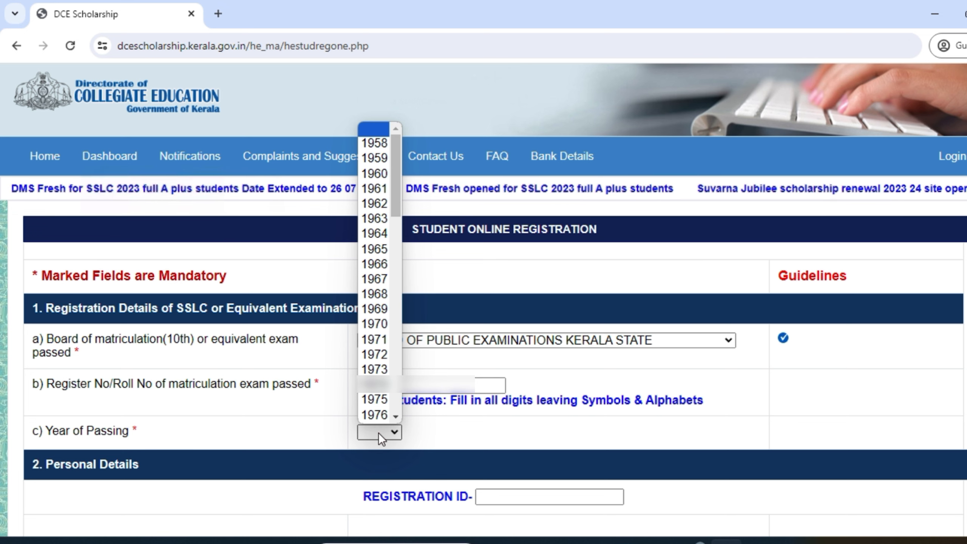
{"action": "key", "text": "2"}
{"action": "key", "text": "0"}
{"action": "key", "text": "2"}
{"action": "key", "text": "3"}
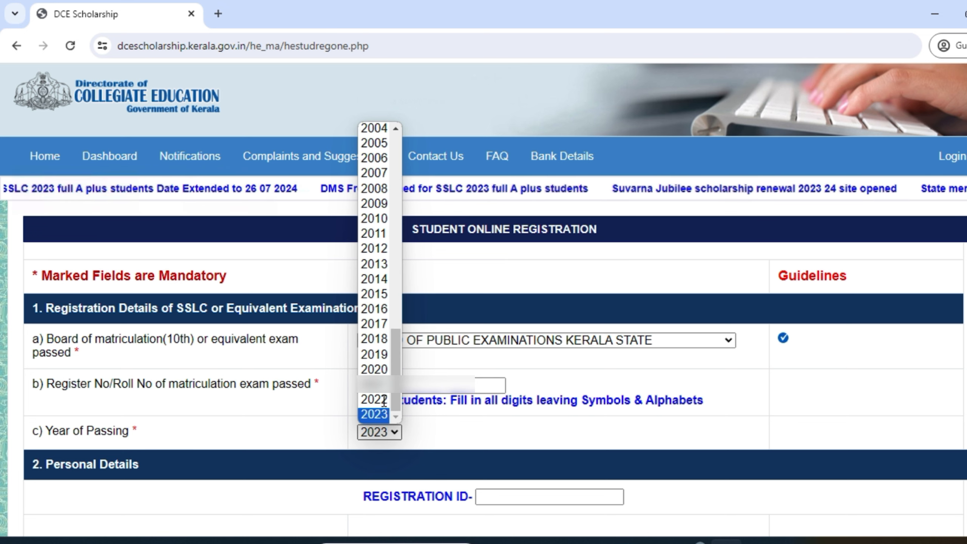
{"action": "key", "text": "Return"}
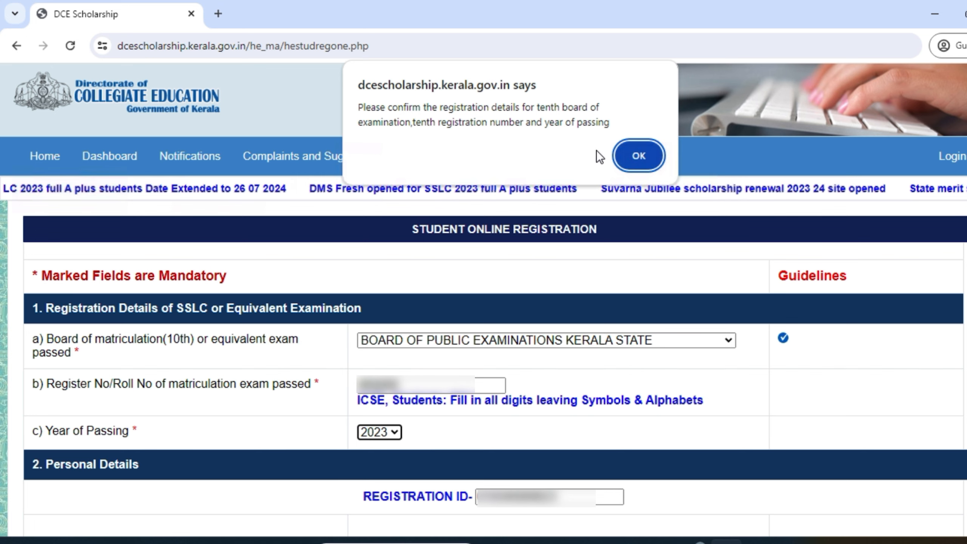
{"action": "left_click", "coordinate": [628, 156]}
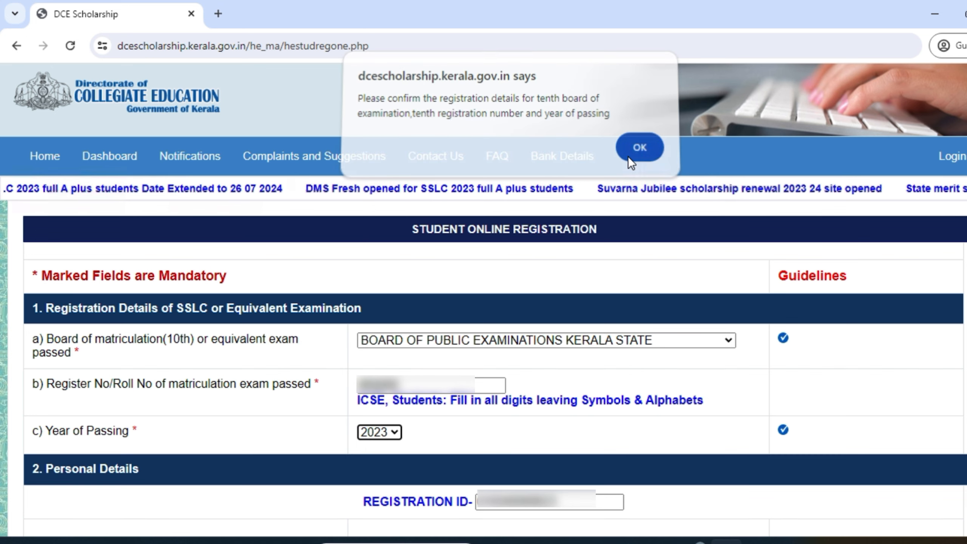
{"action": "left_click", "coordinate": [628, 156]}
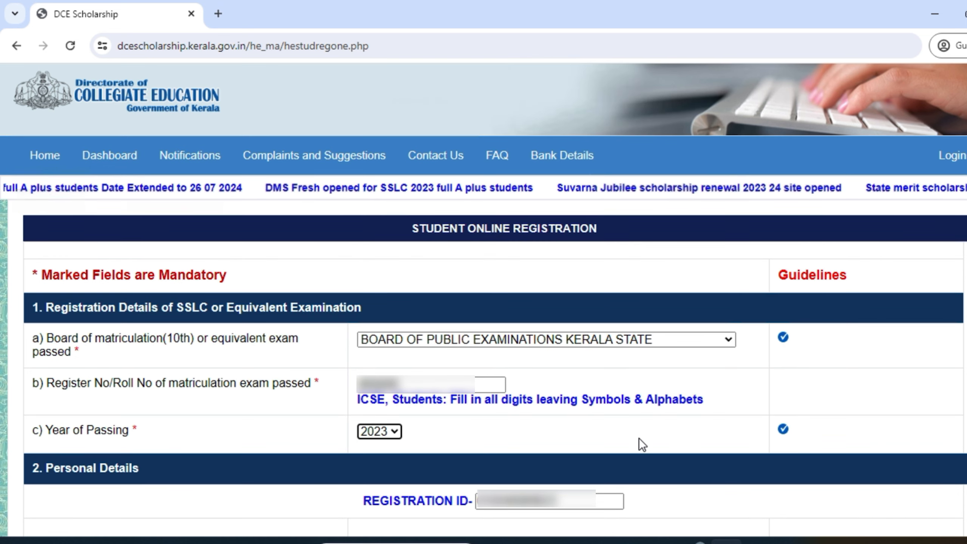
{"action": "scroll", "coordinate": [641, 440], "scroll_direction": "down", "scroll_amount": 2}
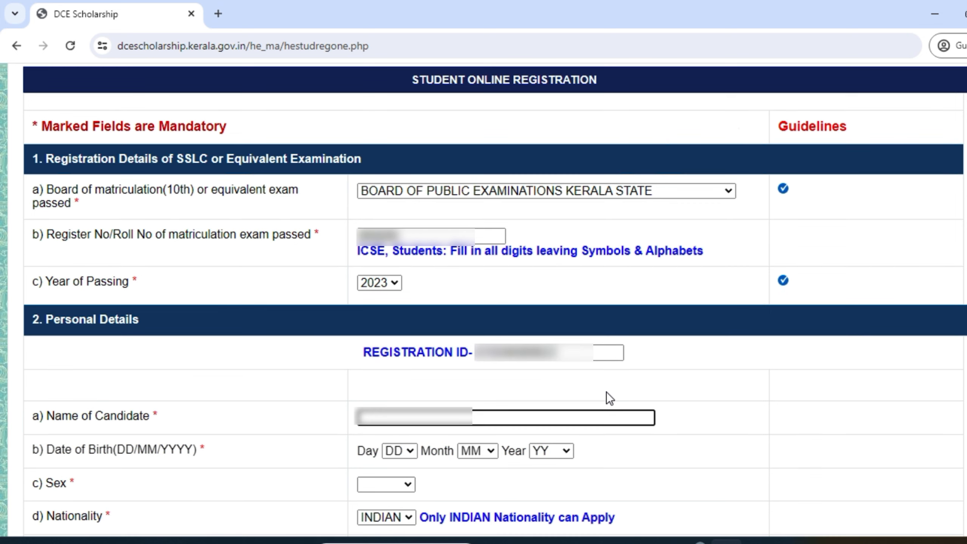
Enter the candidate's name and set the birth date to 8 March 2008.
{"action": "type", "text": "******"}
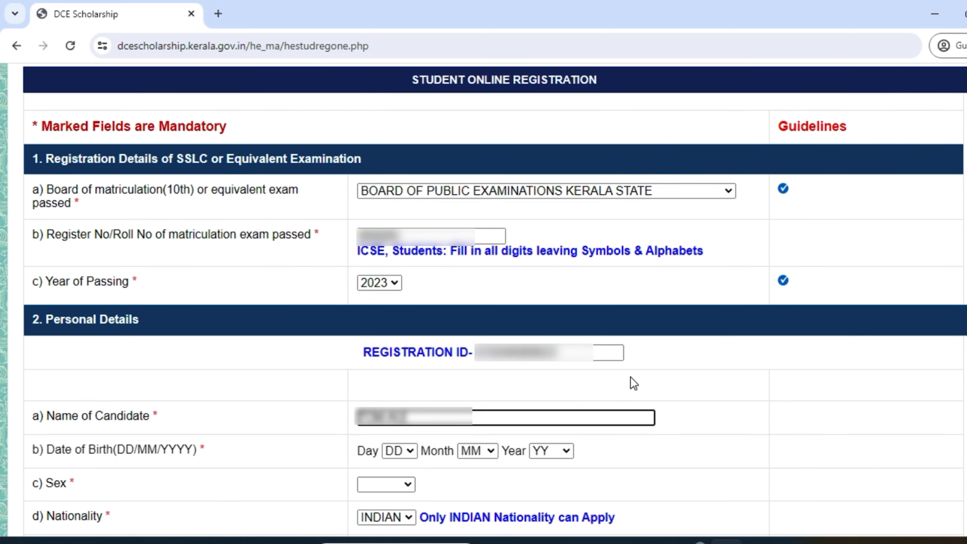
{"action": "type", "text": "****"}
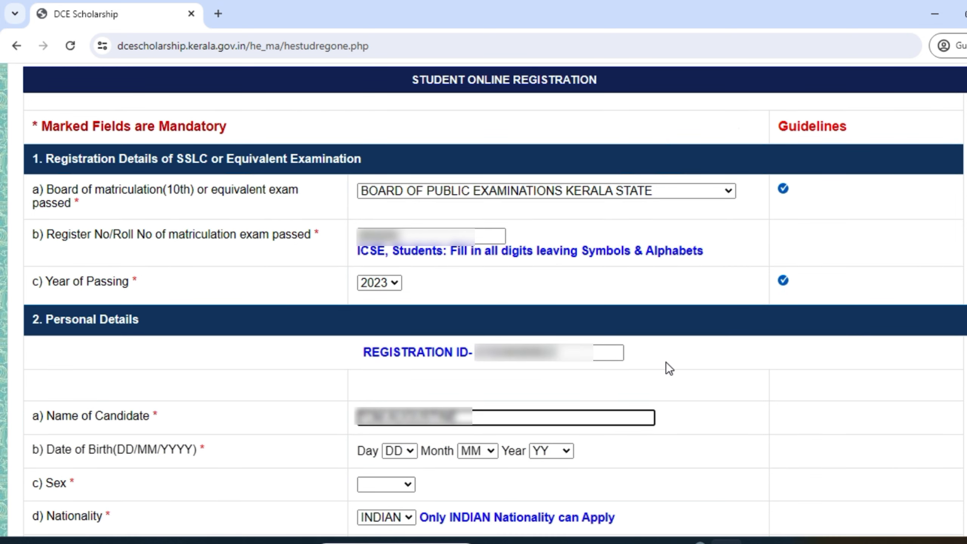
{"action": "key", "text": "Tab"}
{"action": "left_click", "coordinate": [409, 455]}
{"action": "left_click", "coordinate": [398, 272]}
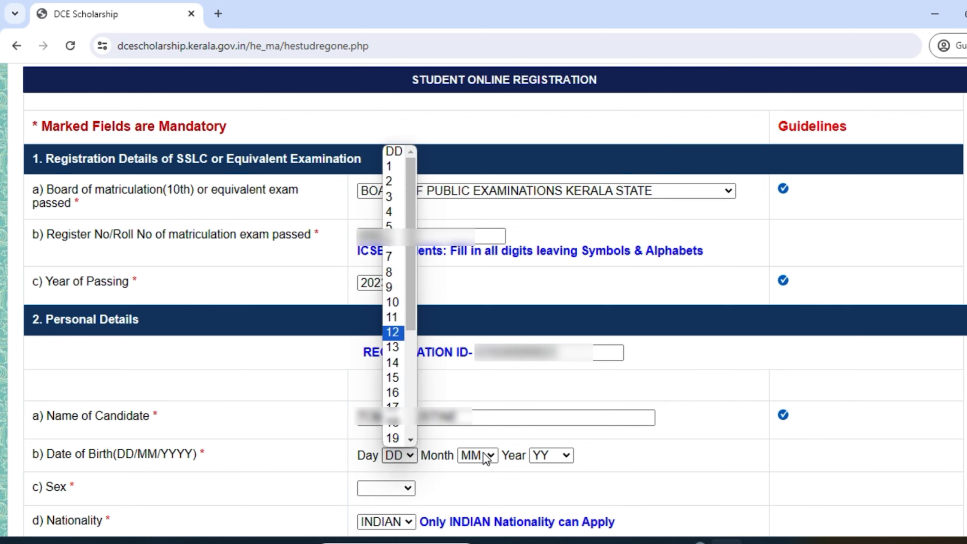
{"action": "left_click", "coordinate": [482, 457]}
{"action": "left_click", "coordinate": [476, 304]}
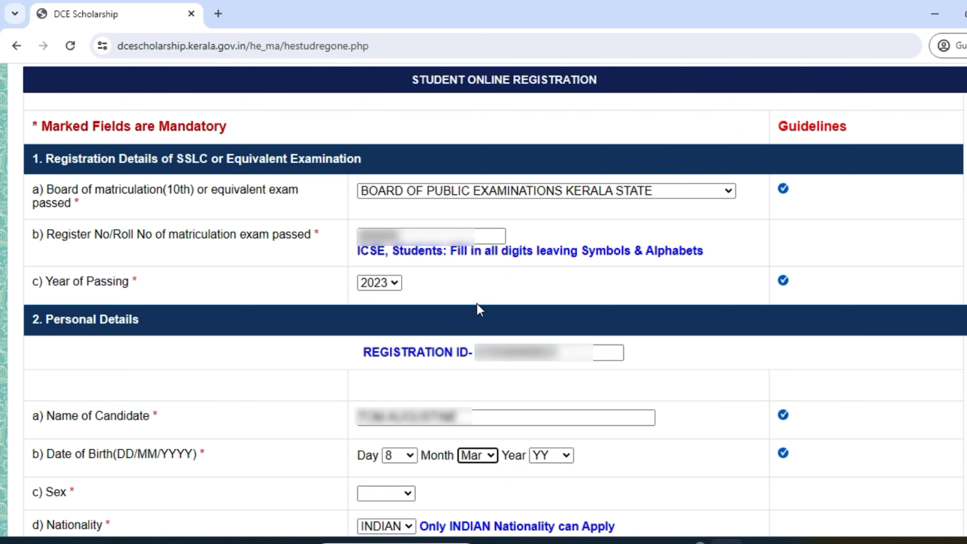
{"action": "left_click", "coordinate": [562, 459]}
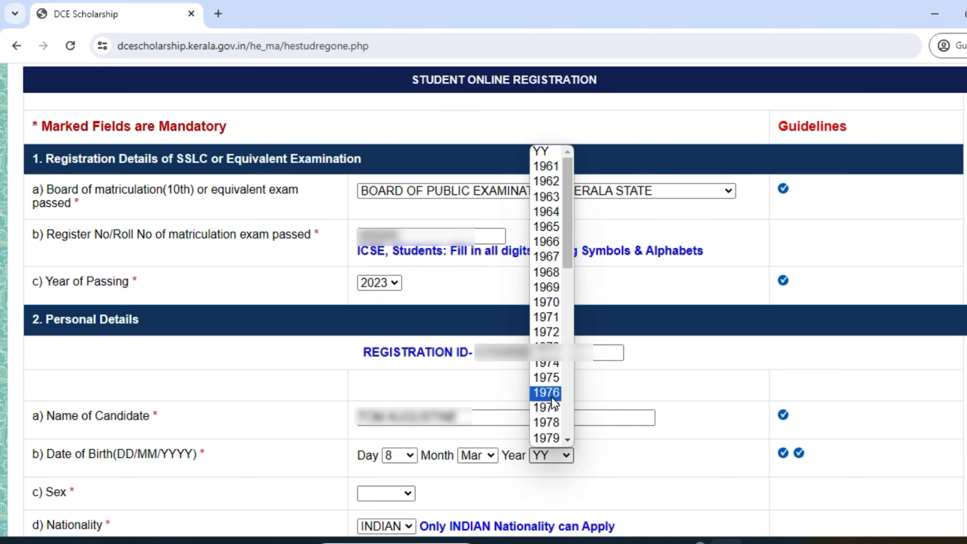
{"action": "scroll", "coordinate": [552, 397], "scroll_direction": "down", "scroll_amount": 10}
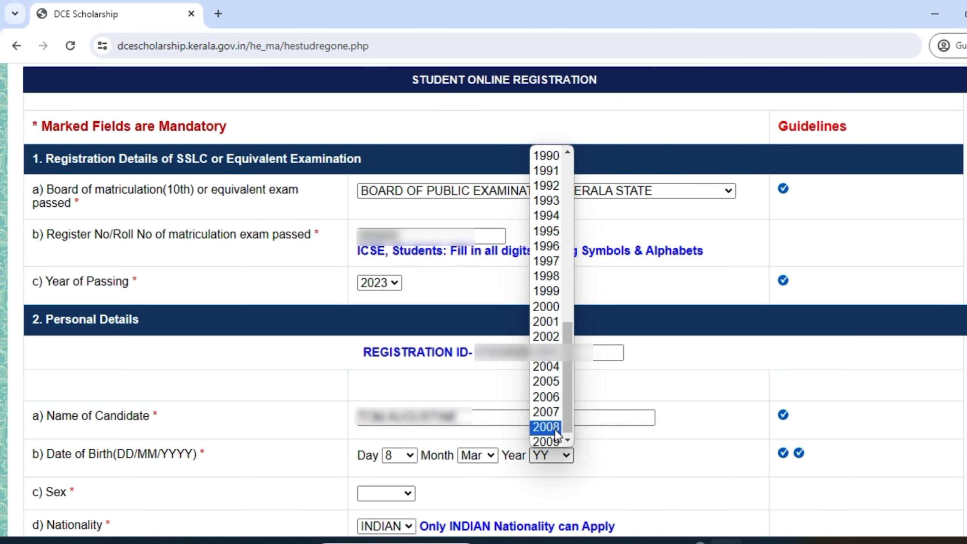
{"action": "left_click", "coordinate": [555, 429]}
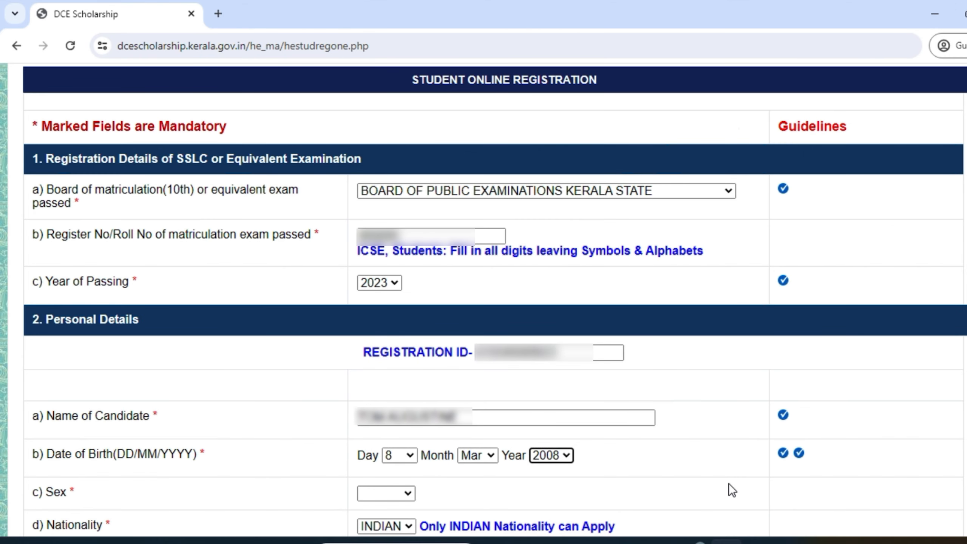
Set sex to Male and enter the guardian's name, relationship FATHER and occupation COOLIE.
{"action": "left_click", "coordinate": [395, 417]}
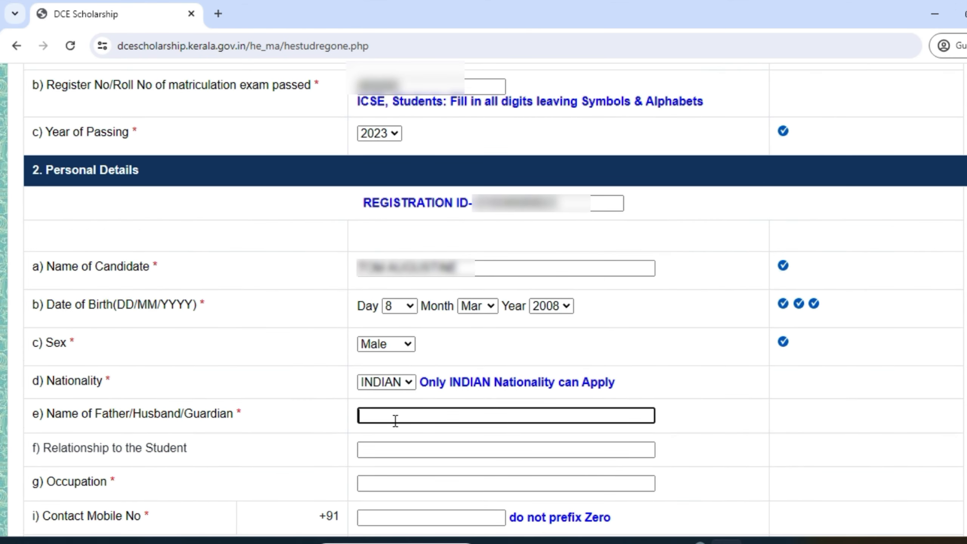
{"action": "scroll", "coordinate": [406, 423], "scroll_direction": "down", "scroll_amount": 2}
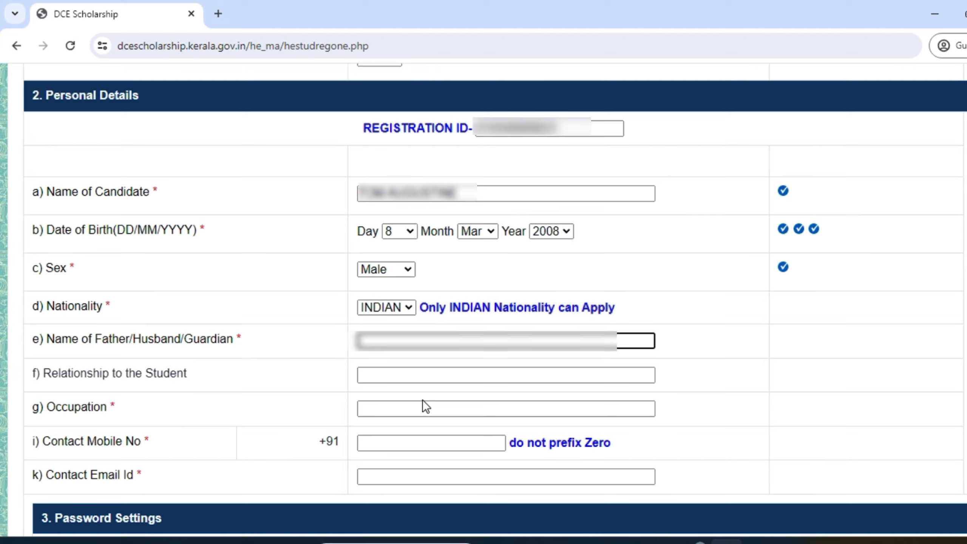
{"action": "type", "text": "*******"}
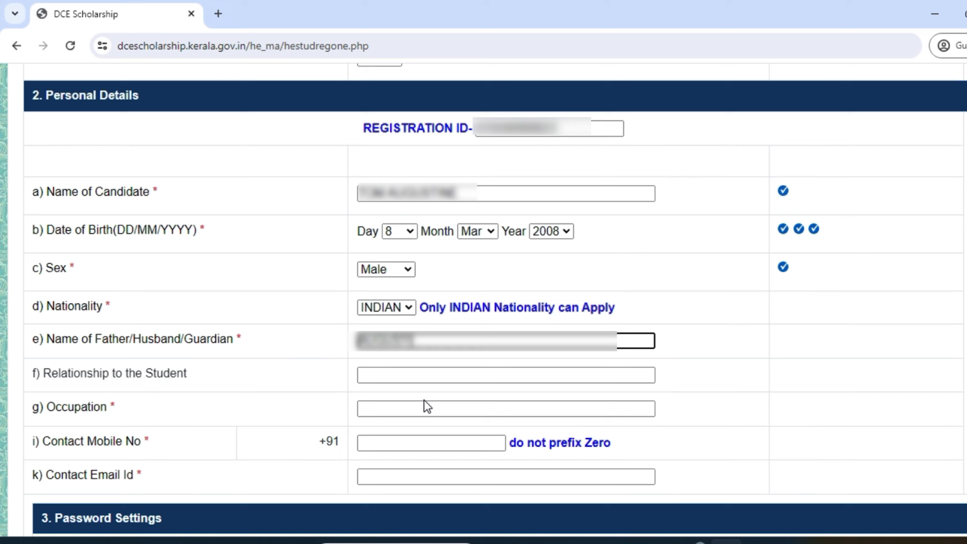
{"action": "type", "text": "*********"}
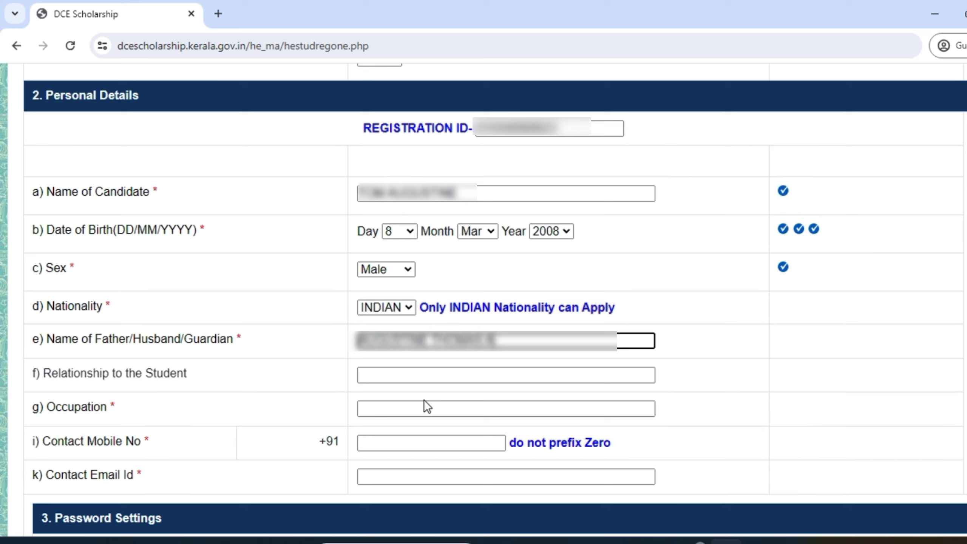
{"action": "left_click", "coordinate": [389, 377]}
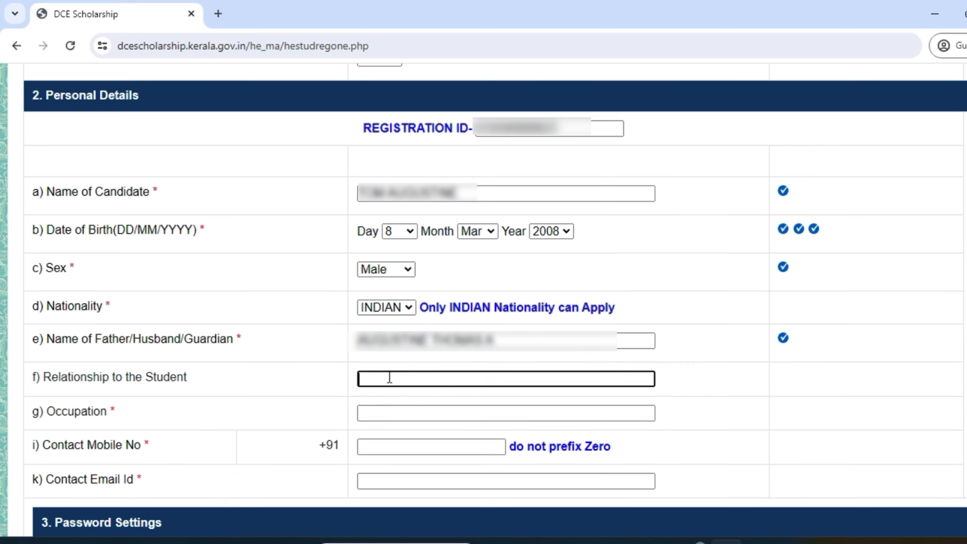
{"action": "type", "text": "FATHER"}
{"action": "left_click", "coordinate": [403, 411]}
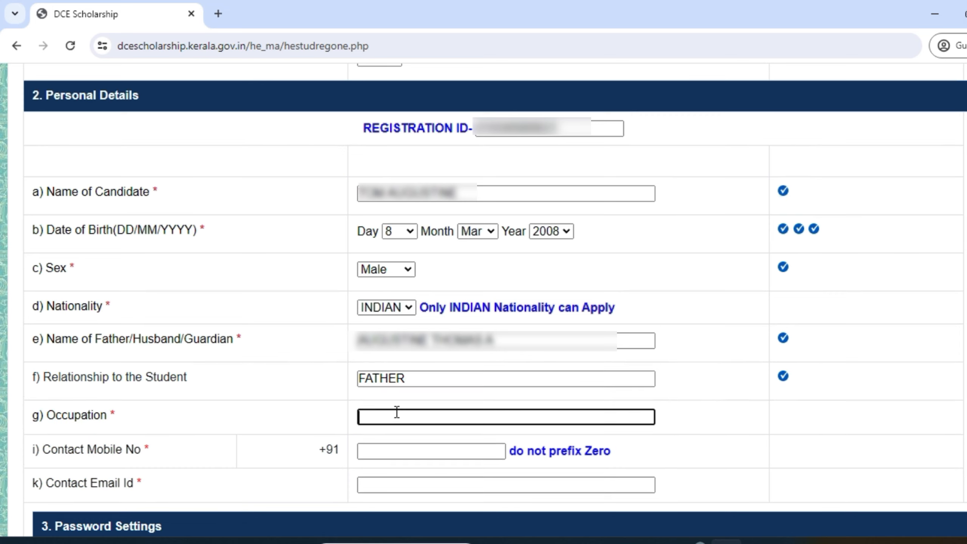
{"action": "type", "text": "COOLIE"}
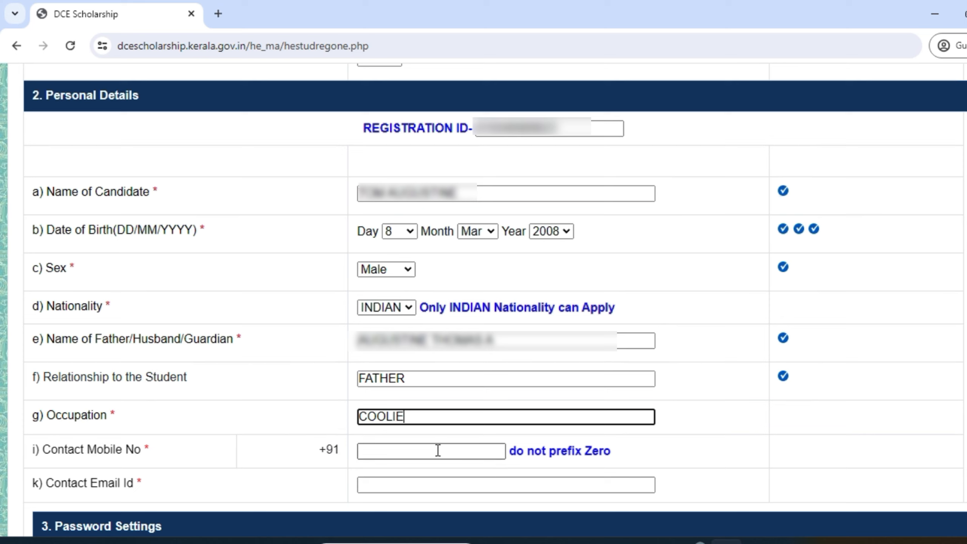
{"action": "left_click", "coordinate": [419, 451]}
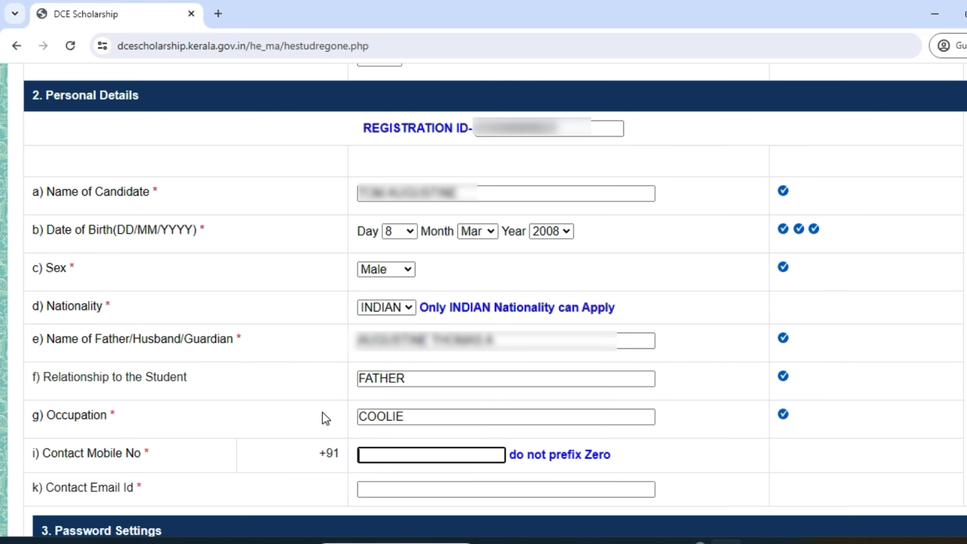
Finish entering the mobile number and the Gmail contact e-mail address.
{"action": "type", "text": "9562"}
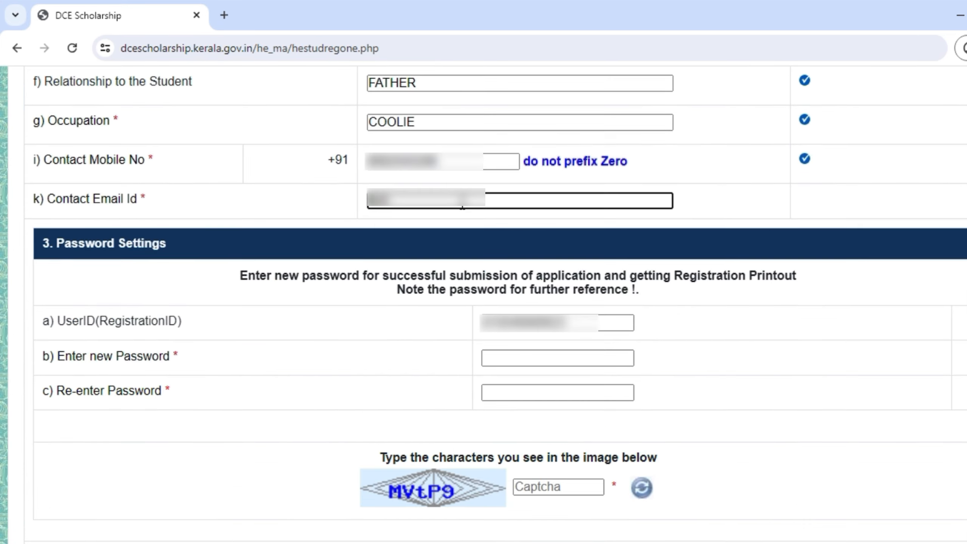
{"action": "type", "text": "@gmail.com"}
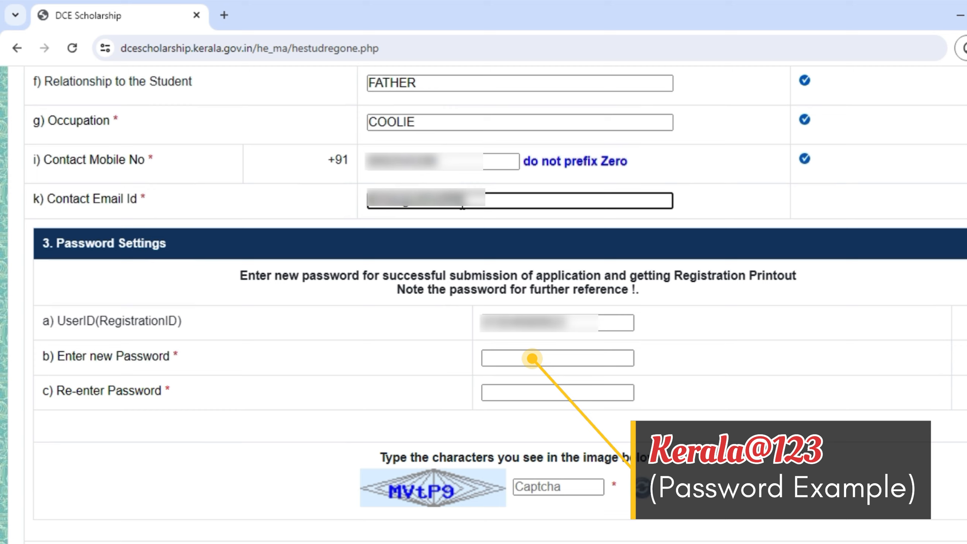
{"action": "type", "text": "gmail.com"}
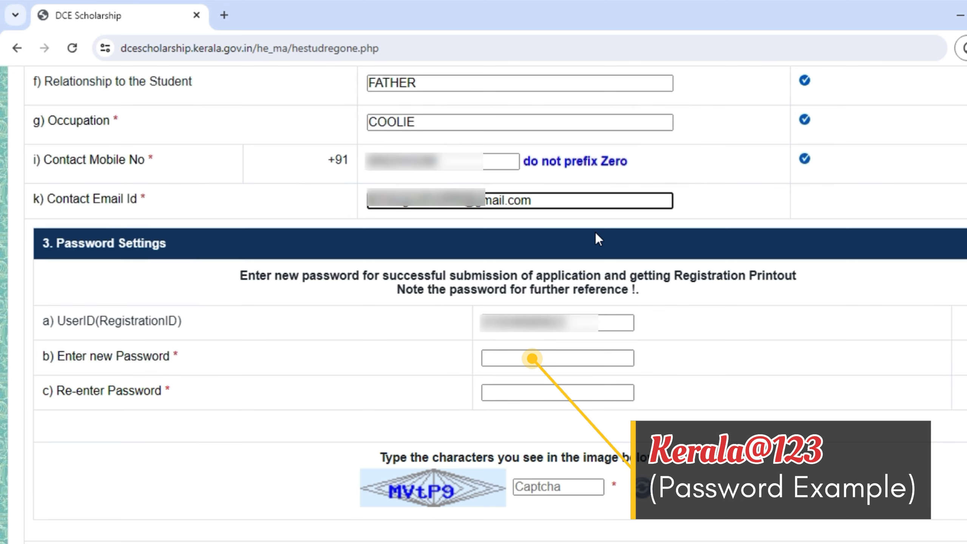
Set and confirm the new account password, then save Step I and proceed.
{"action": "left_click", "coordinate": [522, 357]}
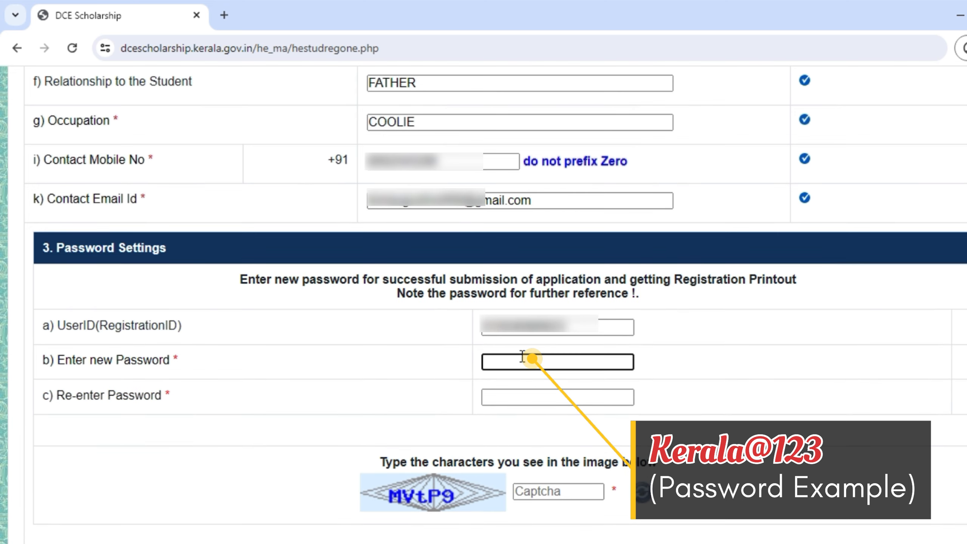
{"action": "key", "text": "Tab"}
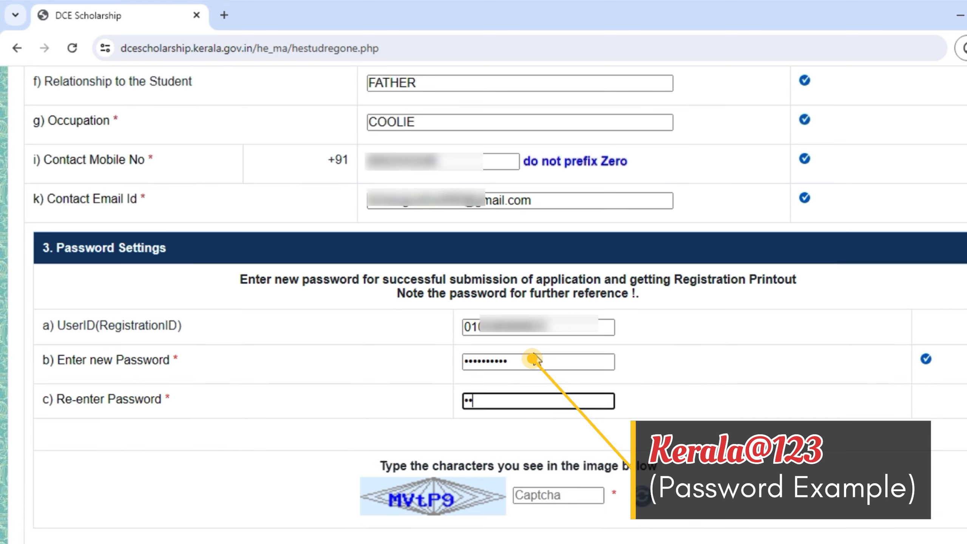
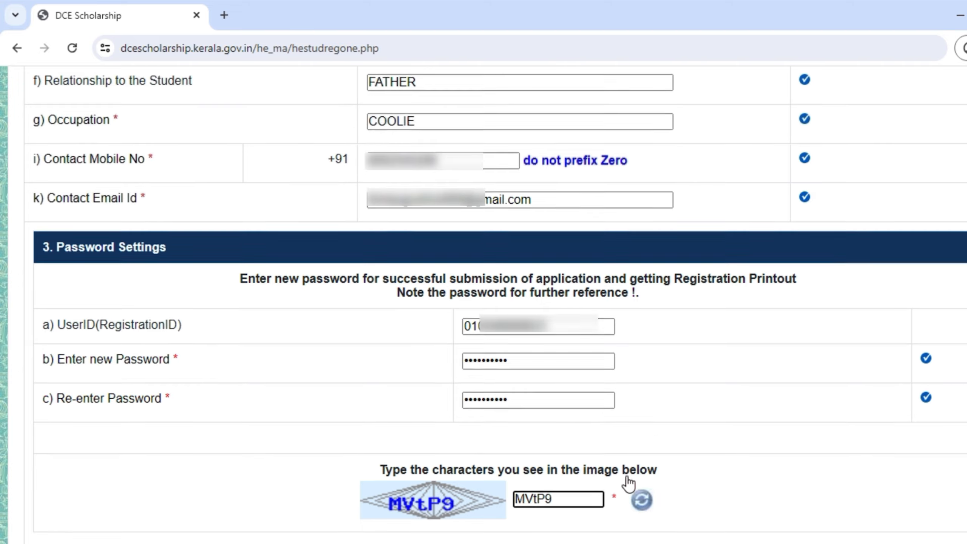
{"action": "scroll", "coordinate": [634, 480], "scroll_direction": "down", "scroll_amount": 4}
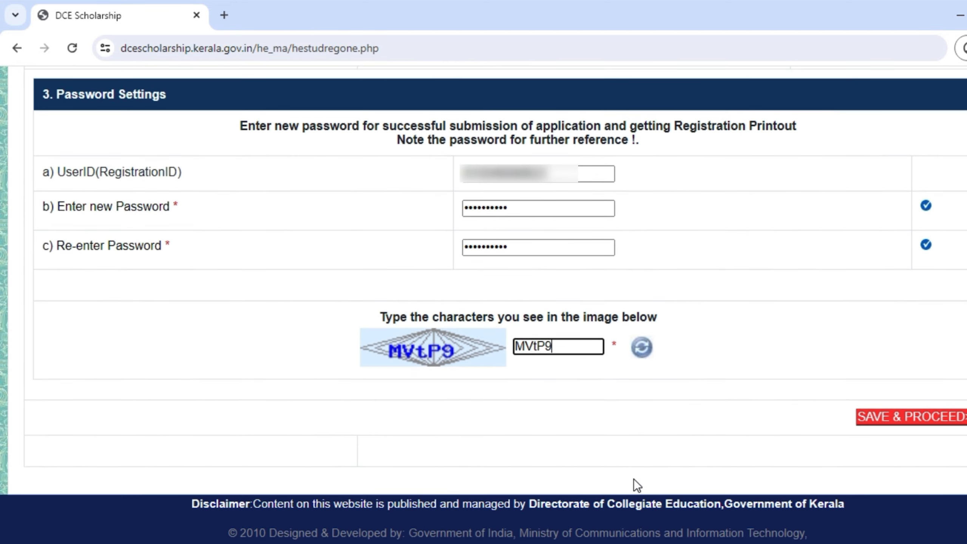
{"action": "left_click", "coordinate": [901, 421]}
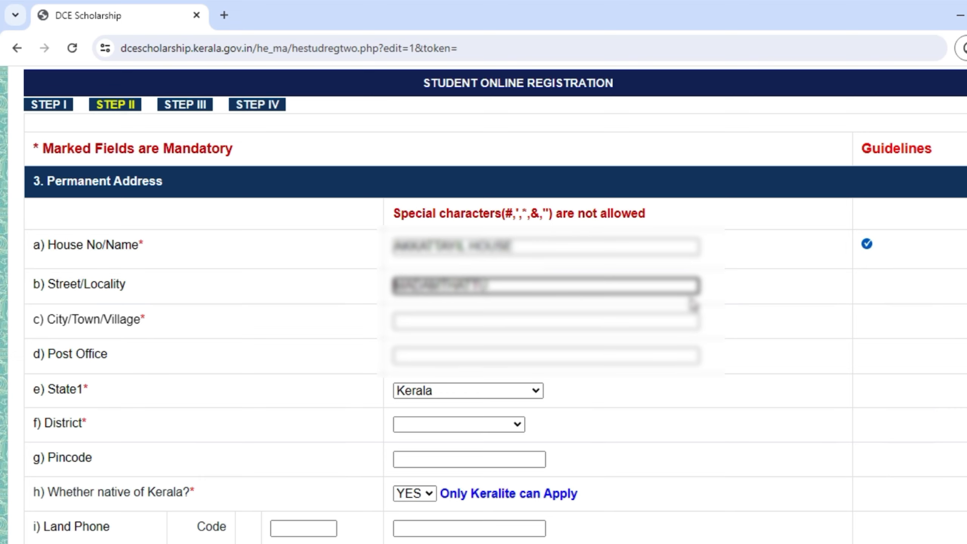
Fill in the city and post office, mark communication address same as permanent, and save.
{"action": "key", "text": "Tab"}
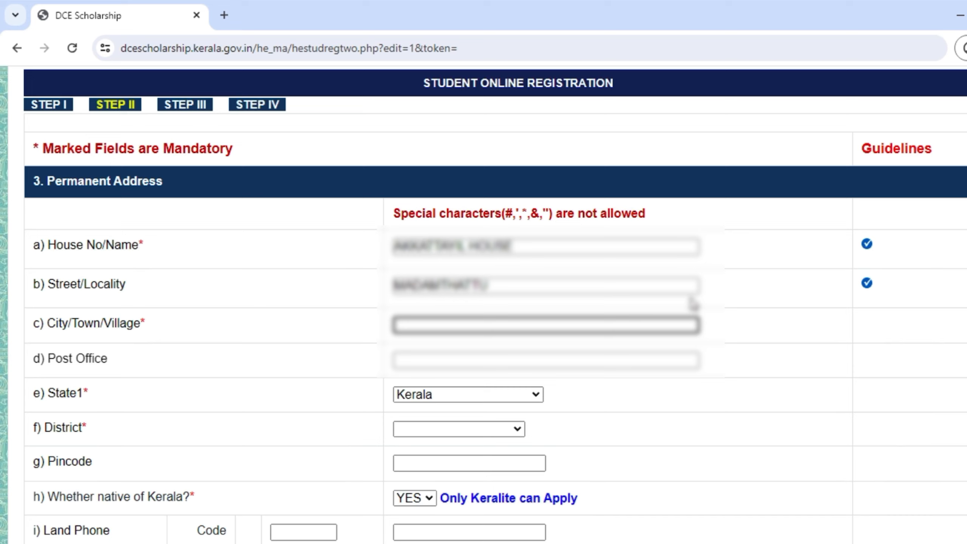
{"action": "type", "text": "KOOVERI"}
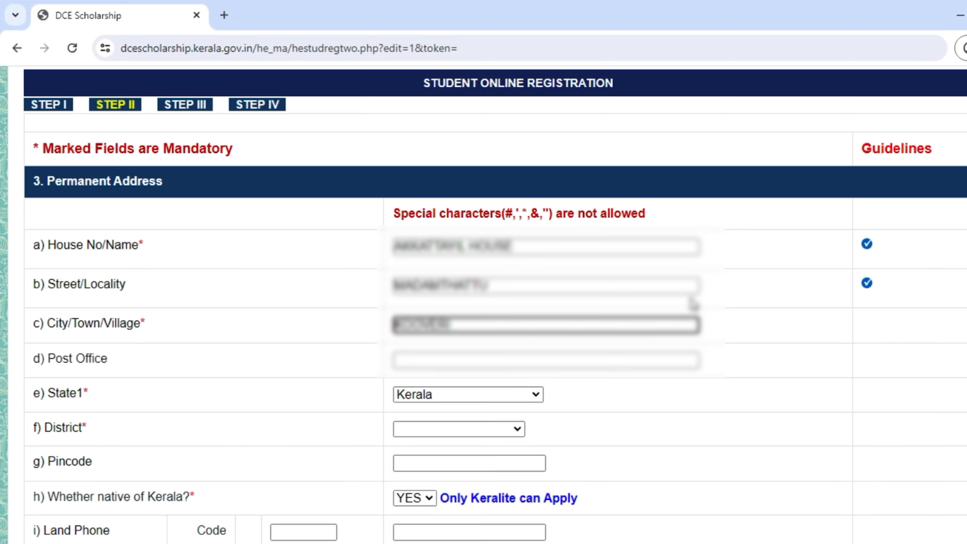
{"action": "key", "text": "Tab"}
{"action": "type", "text": "CHAPP"}
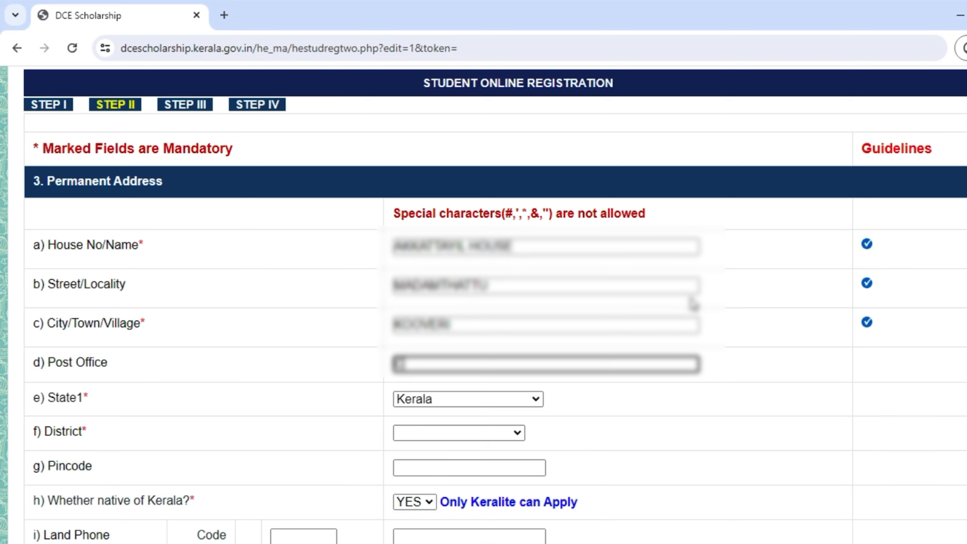
{"action": "type", "text": "ARAPADAVU"}
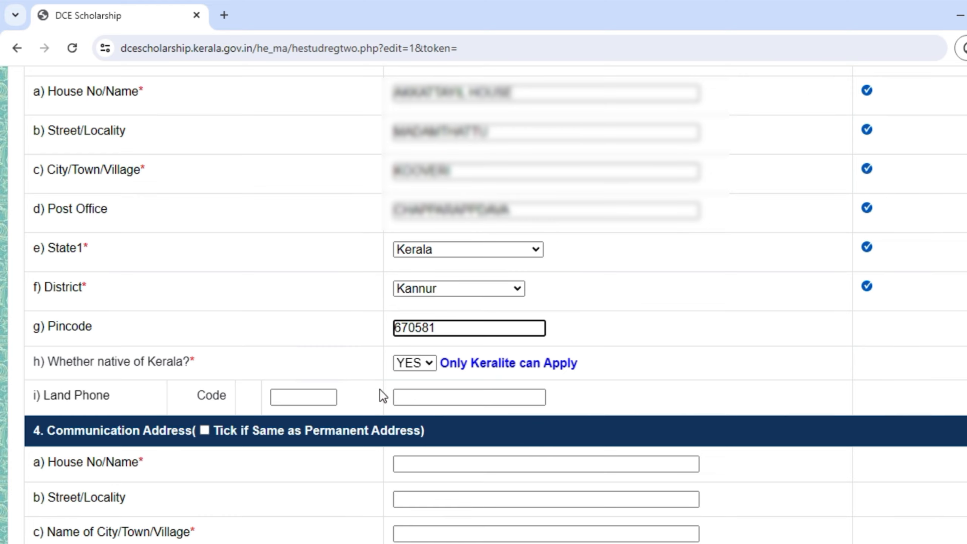
{"action": "scroll", "coordinate": [495, 377], "scroll_direction": "down", "scroll_amount": 4}
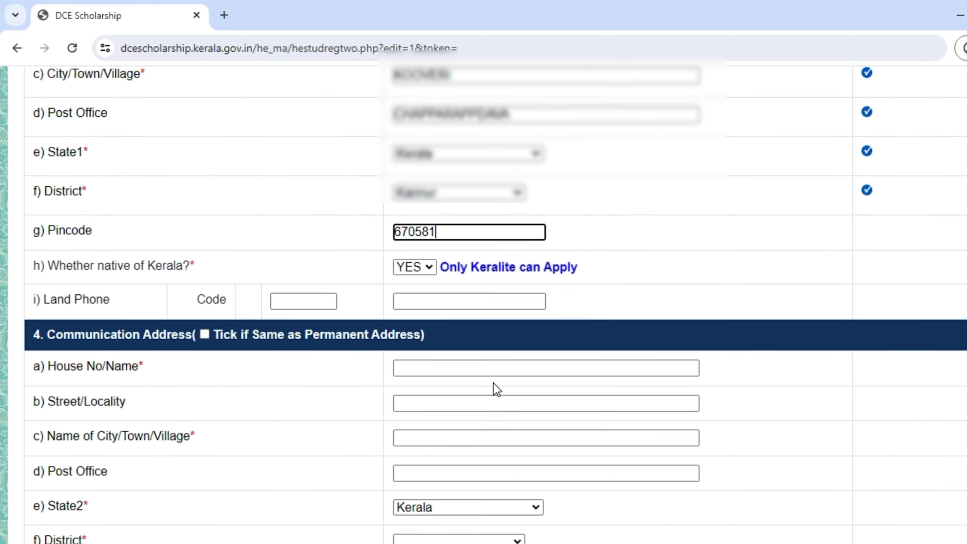
{"action": "left_click", "coordinate": [204, 277]}
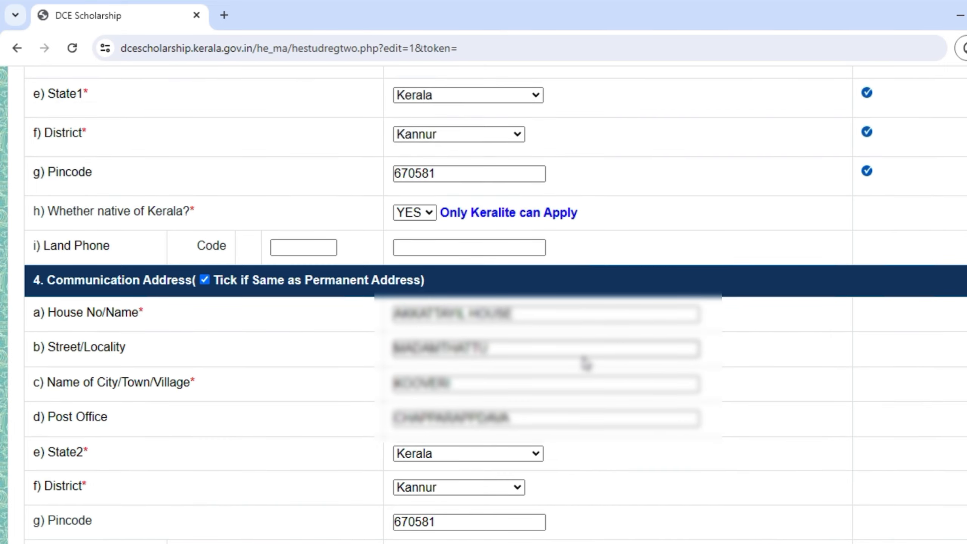
{"action": "scroll", "coordinate": [585, 364], "scroll_direction": "down", "scroll_amount": 5}
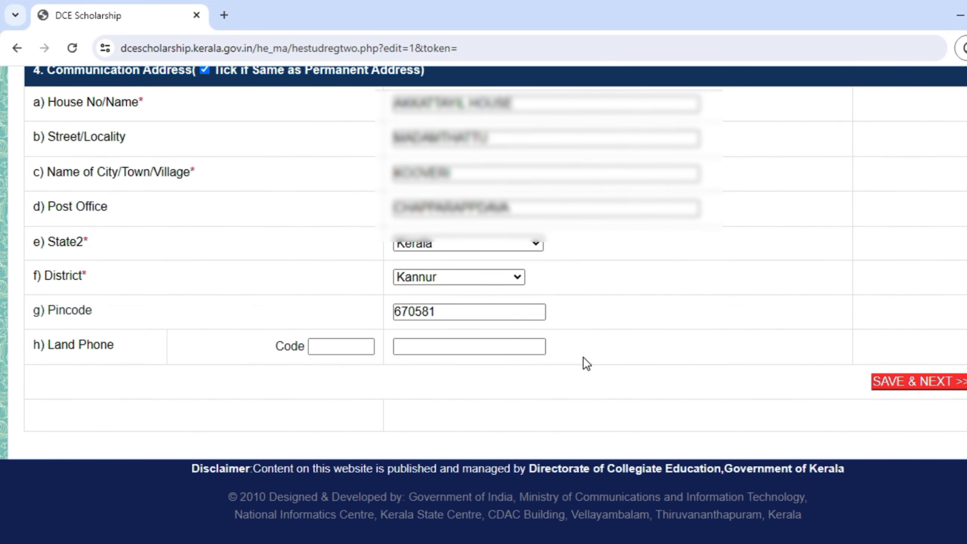
{"action": "left_click", "coordinate": [913, 383]}
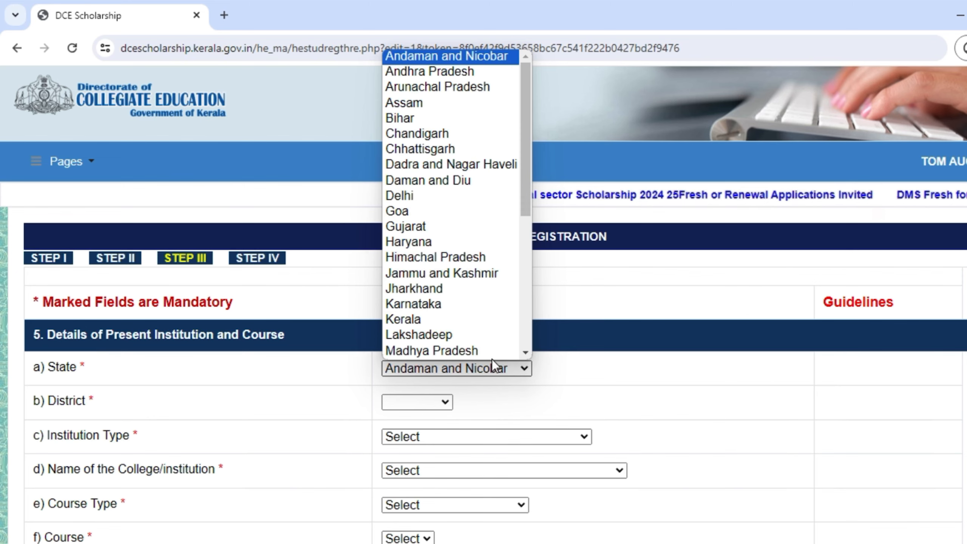
Set state Kerala, type HIGHER SECONDARY (STATE) and college B.V.J.M High School, Perumpadave.
{"action": "type", "text": "ke"}
{"action": "key", "text": "Return"}
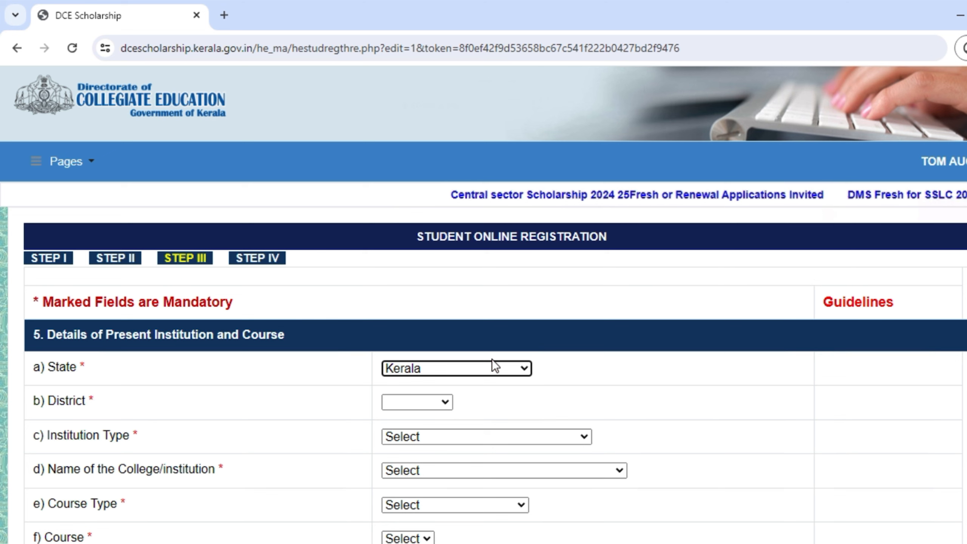
{"action": "scroll", "coordinate": [493, 362], "scroll_direction": "down", "scroll_amount": 2}
{"action": "left_click", "coordinate": [493, 362]}
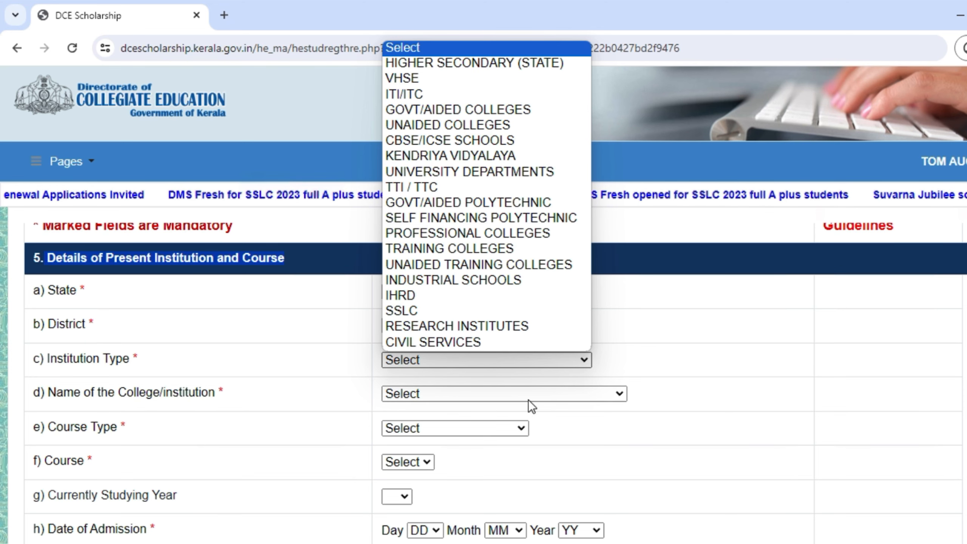
{"action": "key", "text": "Down"}
{"action": "key", "text": "Down"}
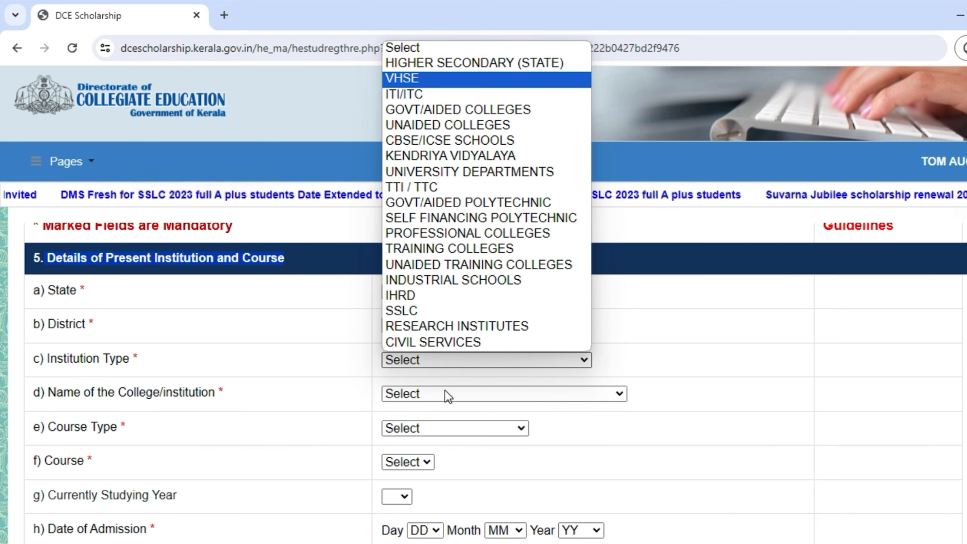
{"action": "left_click", "coordinate": [445, 391]}
{"action": "scroll", "coordinate": [485, 344], "scroll_direction": "down", "scroll_amount": 4}
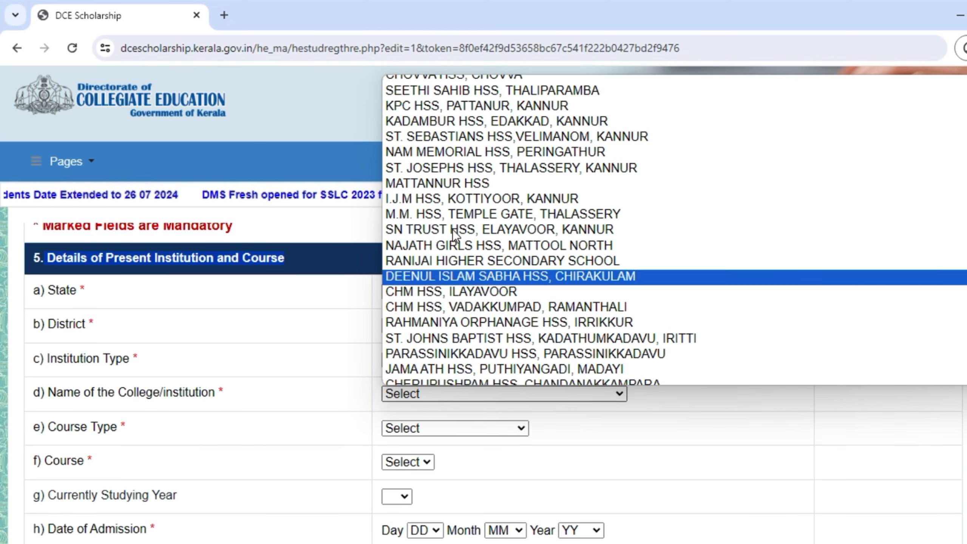
{"action": "scroll", "coordinate": [471, 223], "scroll_direction": "down", "scroll_amount": 5}
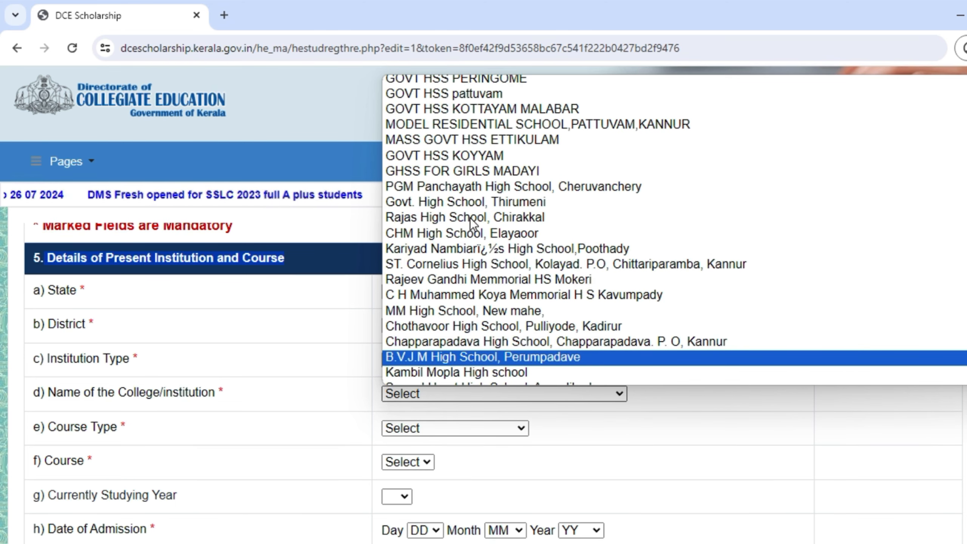
{"action": "left_click", "coordinate": [506, 372]}
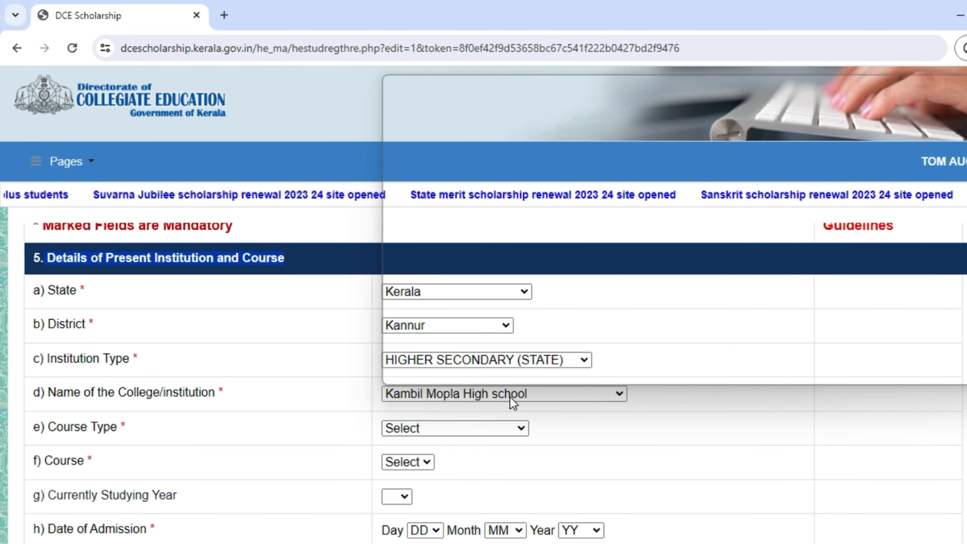
{"action": "left_click", "coordinate": [510, 397]}
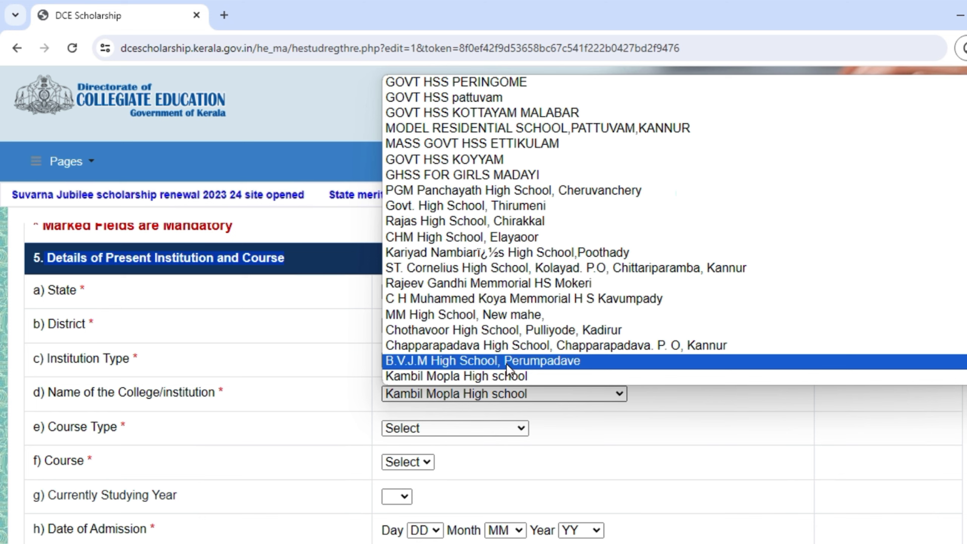
{"action": "scroll", "coordinate": [506, 364], "scroll_direction": "down", "scroll_amount": 5}
{"action": "left_click", "coordinate": [529, 142]}
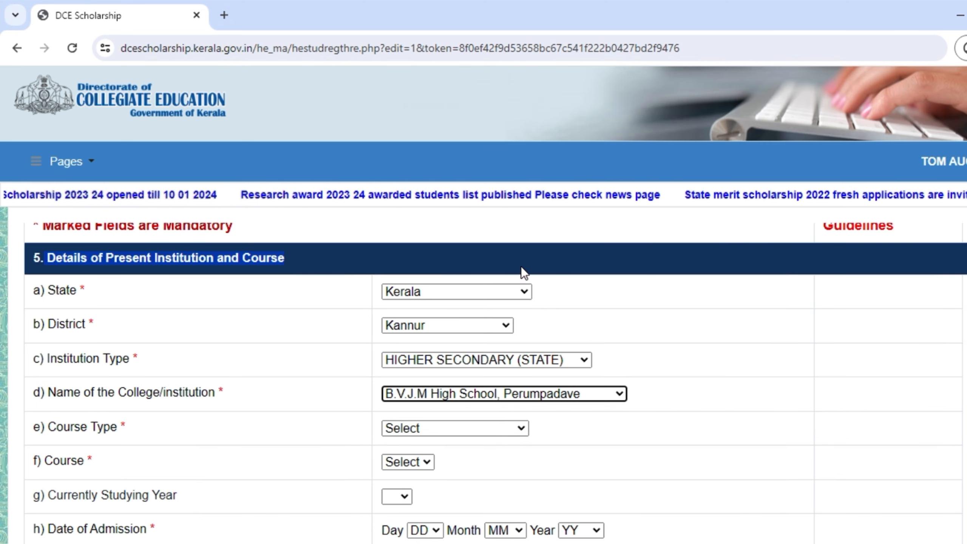
Choose course type HIGHER SECONDARY and the Physics, Chemistry, Biology, Mathematics course.
{"action": "left_click", "coordinate": [476, 429]}
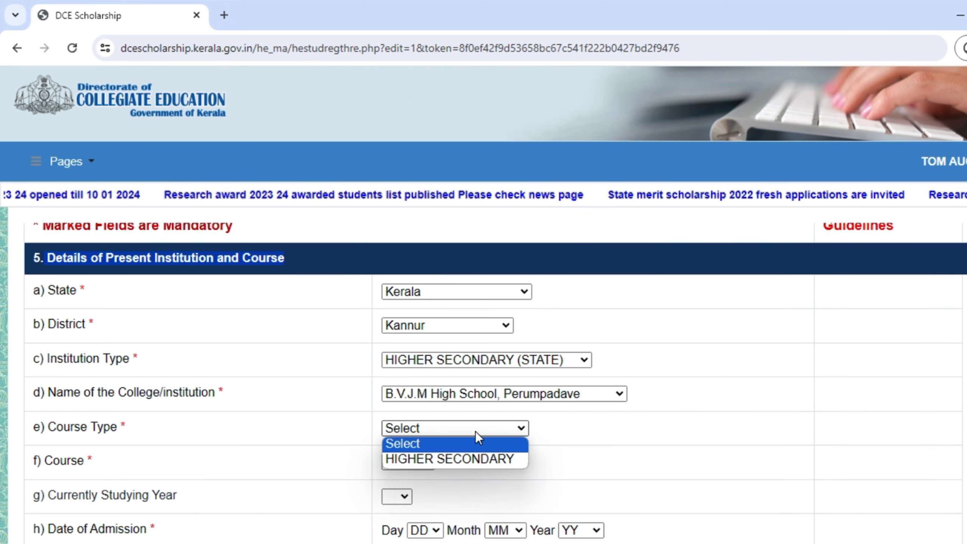
{"action": "left_click", "coordinate": [486, 462]}
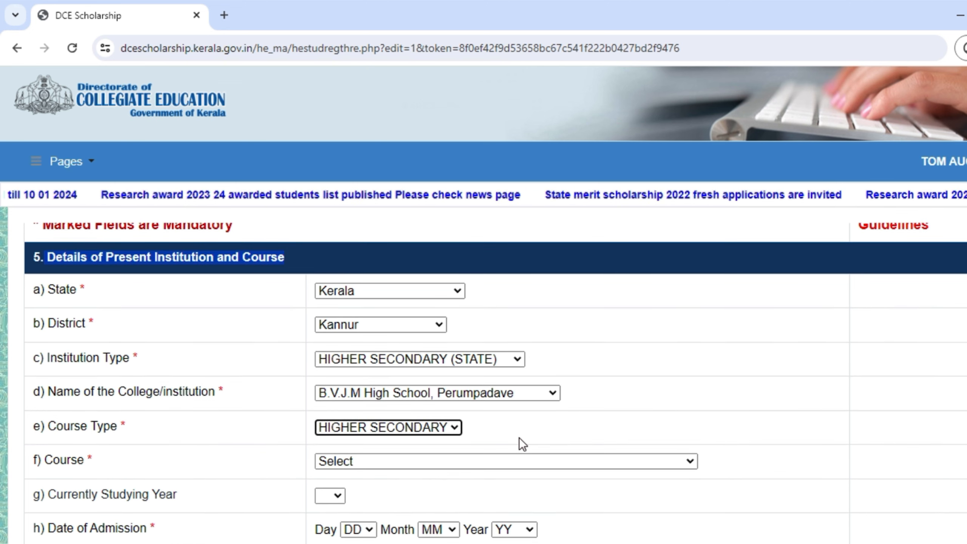
{"action": "scroll", "coordinate": [518, 438], "scroll_direction": "down", "scroll_amount": 1}
{"action": "scroll", "coordinate": [396, 396], "scroll_direction": "down", "scroll_amount": 2}
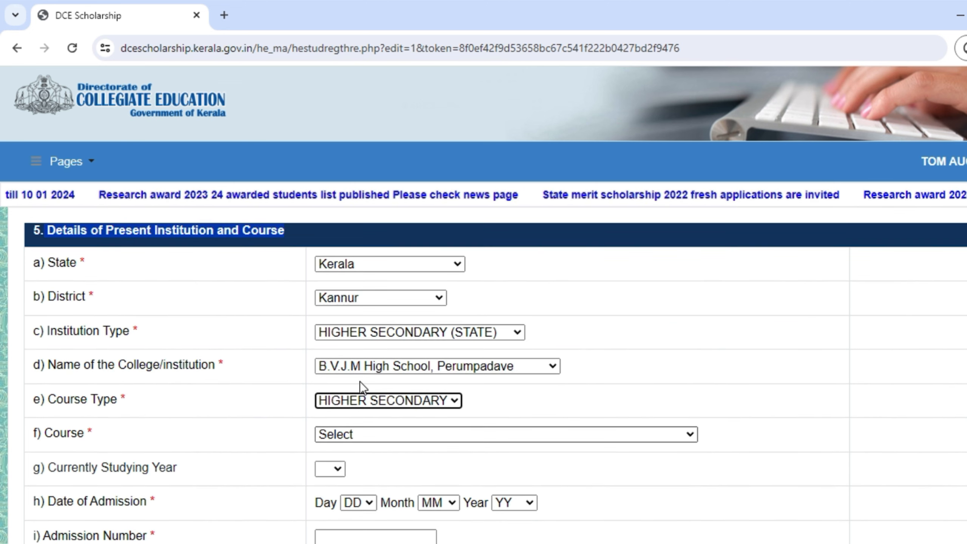
{"action": "left_click", "coordinate": [377, 390]}
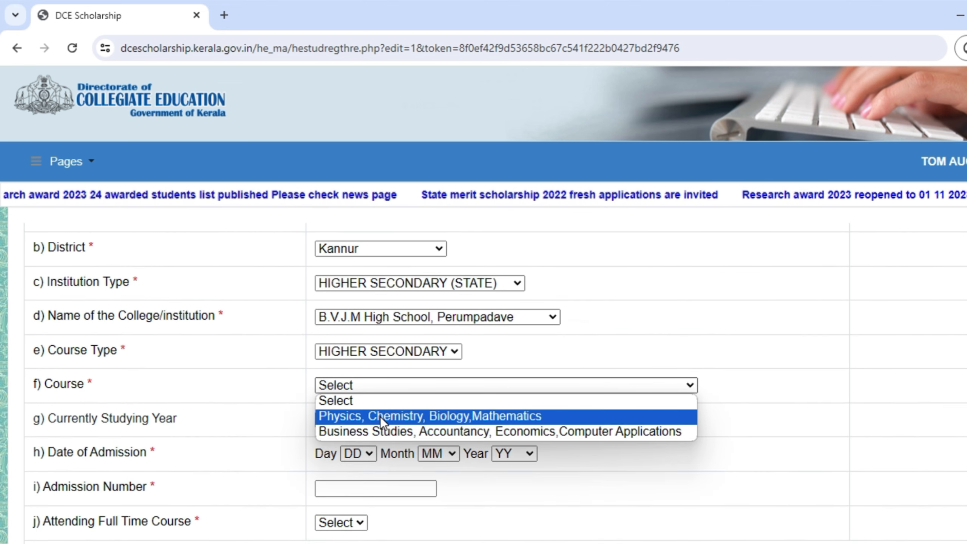
{"action": "left_click", "coordinate": [380, 416]}
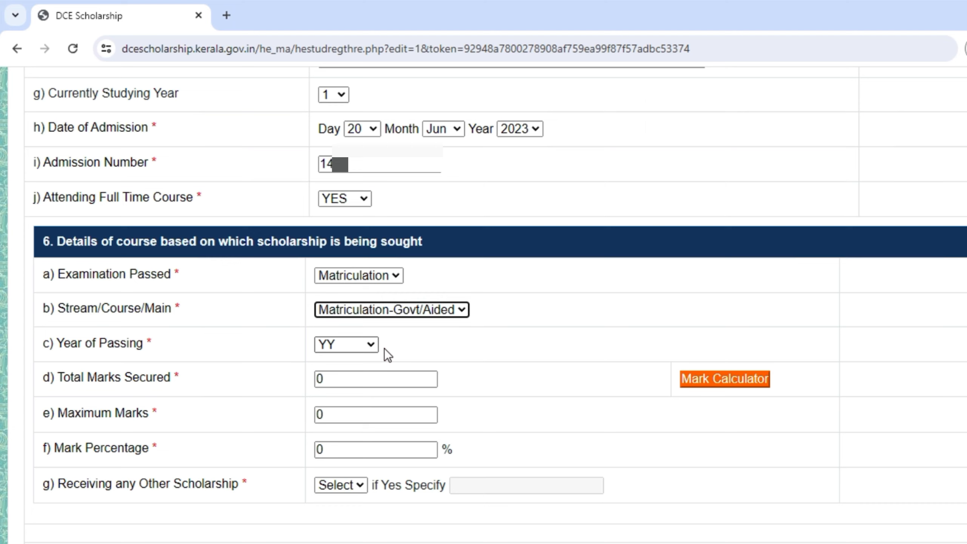
Enter 2022-23 Matriculation marks (950 of 1000), compute 95.00%, and save Step III.
{"action": "left_click", "coordinate": [344, 344]}
{"action": "scroll", "coordinate": [348, 327], "scroll_direction": "down", "scroll_amount": 1}
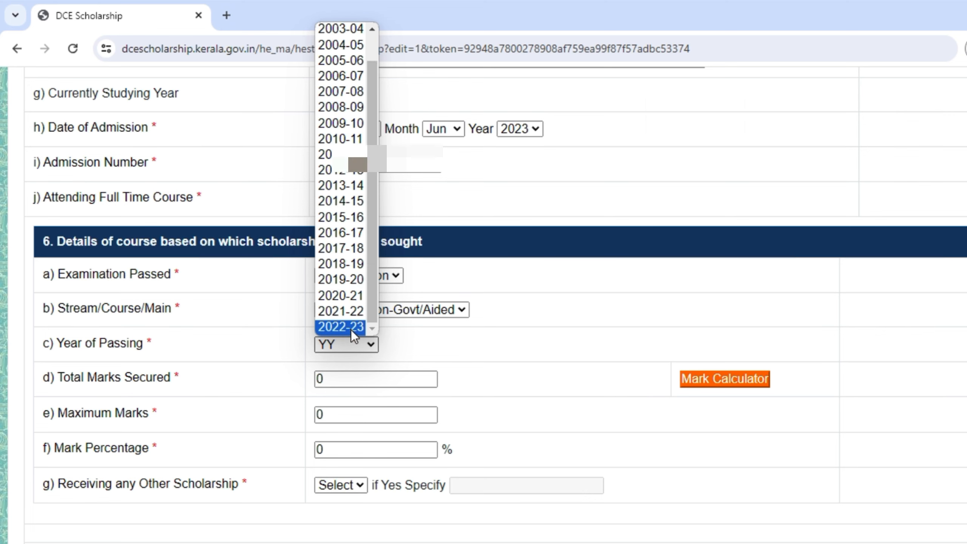
{"action": "left_click", "coordinate": [349, 326]}
{"action": "left_click", "coordinate": [350, 379]}
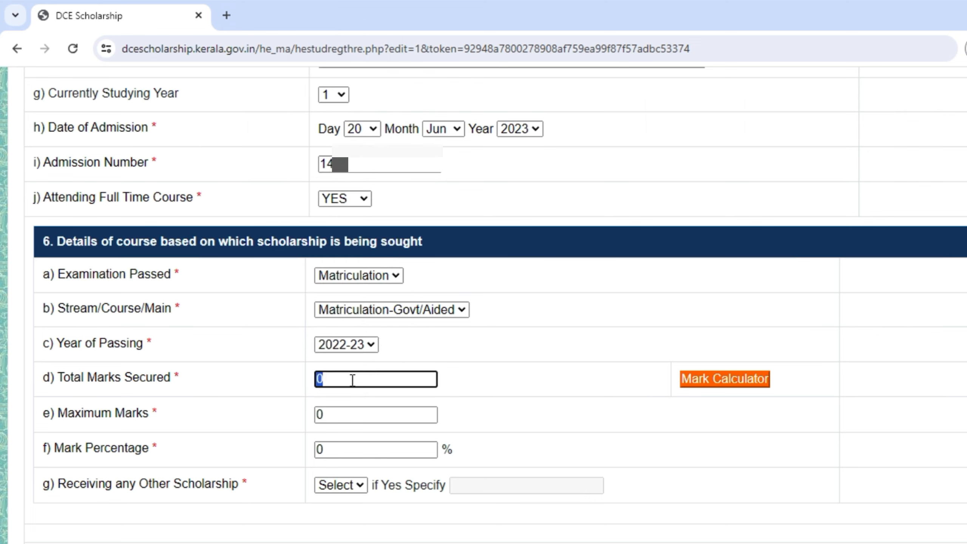
{"action": "type", "text": "1000"}
{"action": "left_click", "coordinate": [352, 415]}
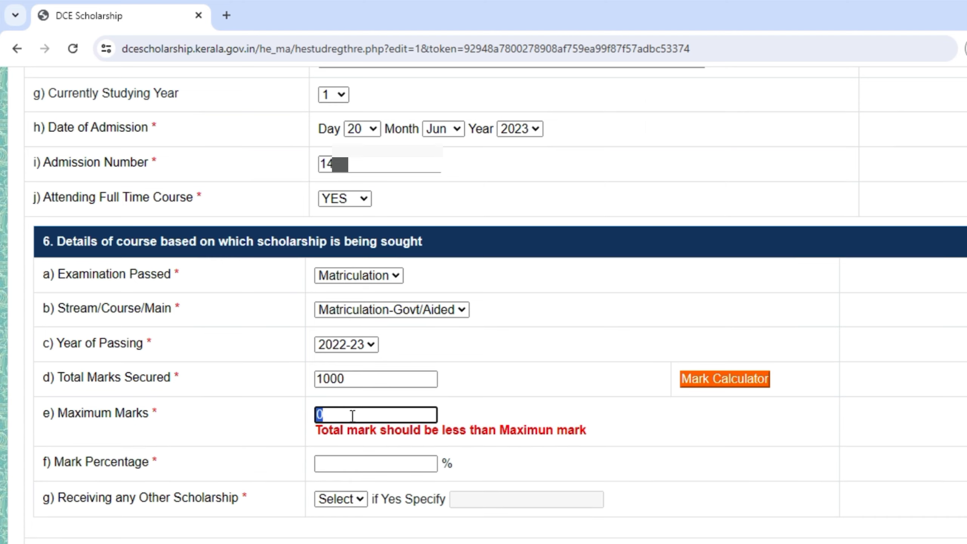
{"action": "type", "text": "995"}
{"action": "left_click", "coordinate": [402, 467]}
{"action": "left_click", "coordinate": [552, 476]}
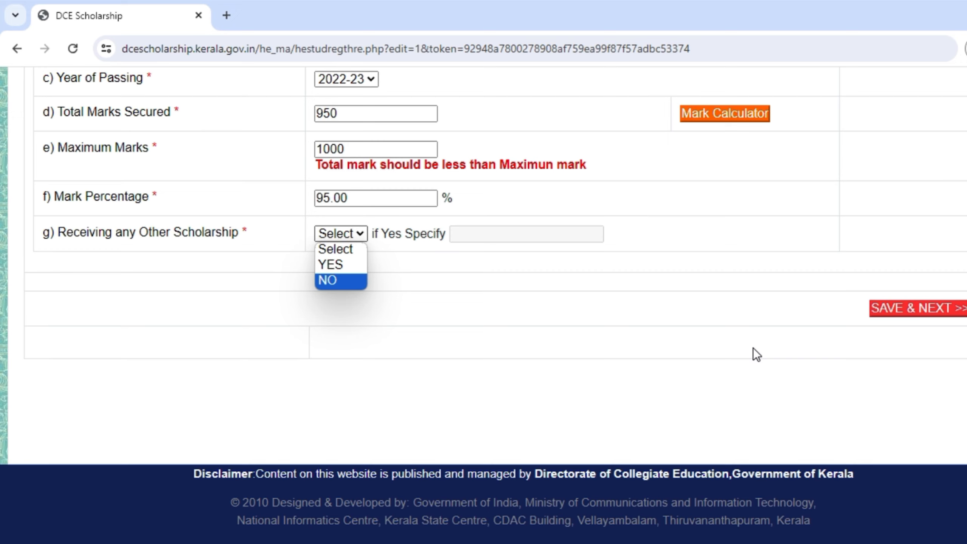
{"action": "left_click", "coordinate": [926, 309]}
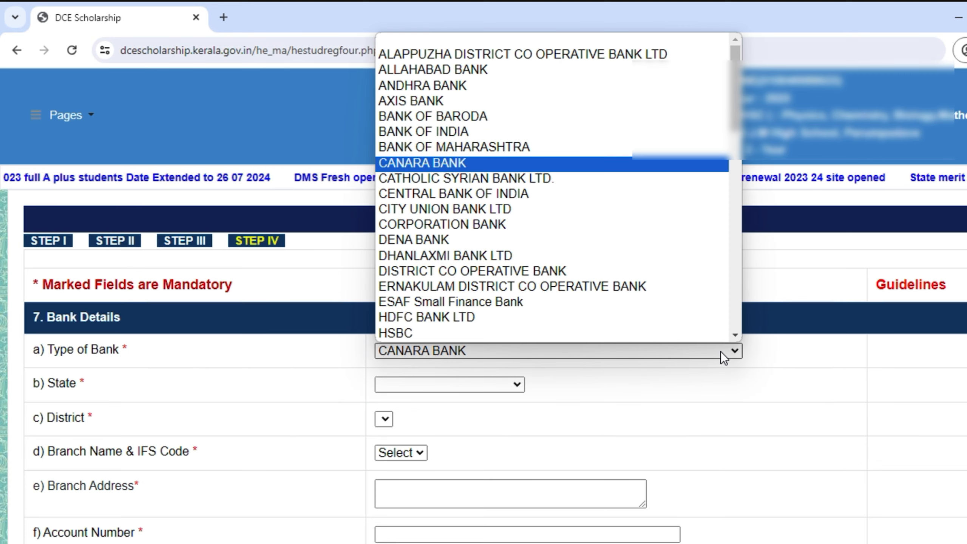
Enter CANARA BANK, Kerala, Kannur, the branch and account number, then save the bank details.
{"action": "key", "text": "Return"}
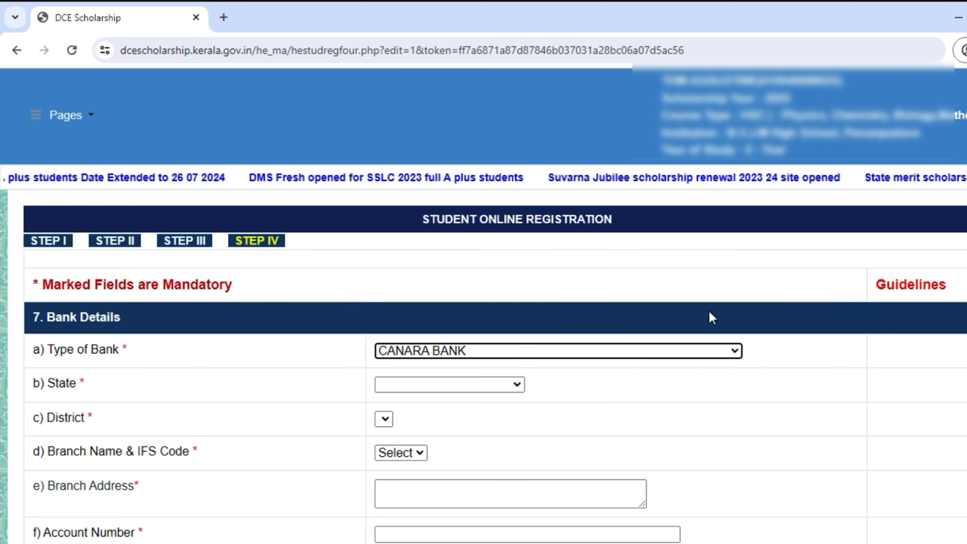
{"action": "left_click", "coordinate": [448, 381]}
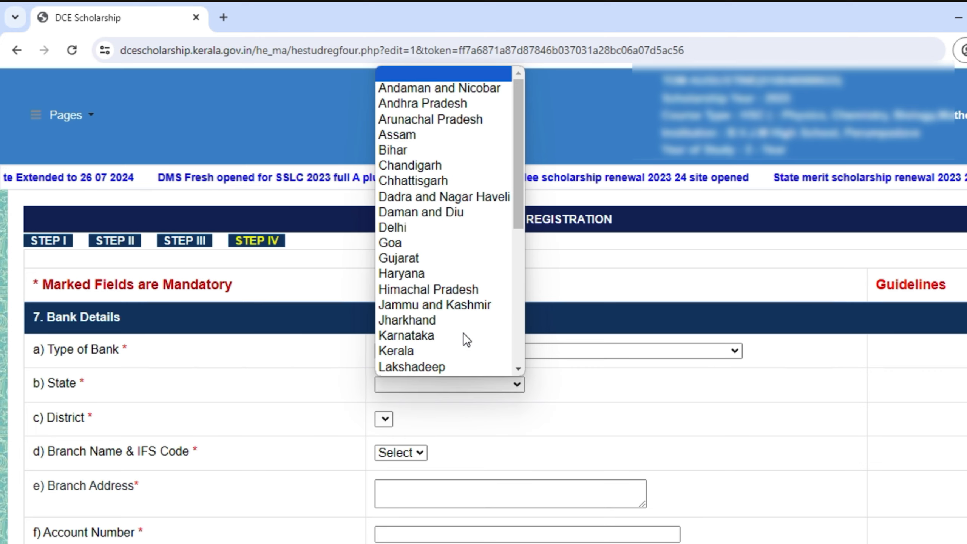
{"action": "left_click", "coordinate": [456, 349]}
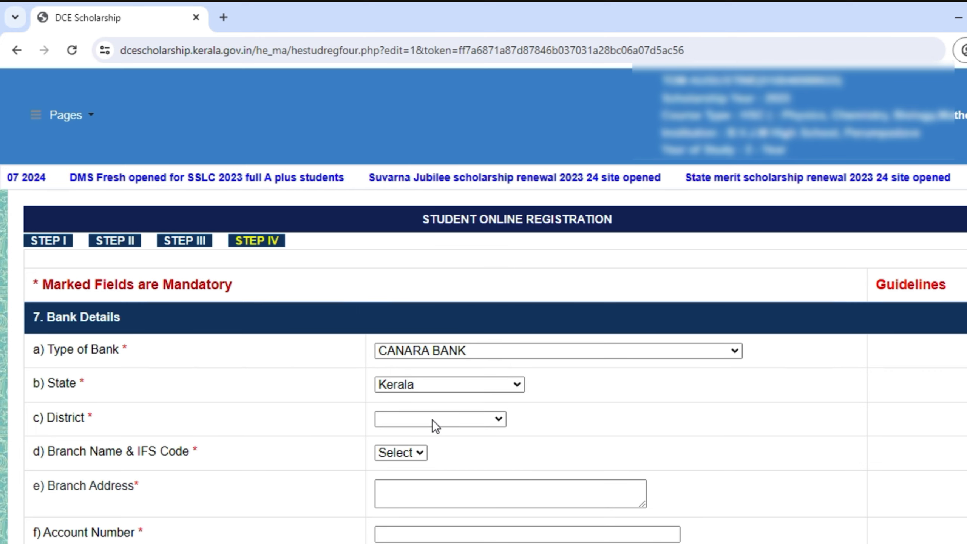
{"action": "left_click", "coordinate": [432, 420]}
{"action": "left_click", "coordinate": [443, 248]}
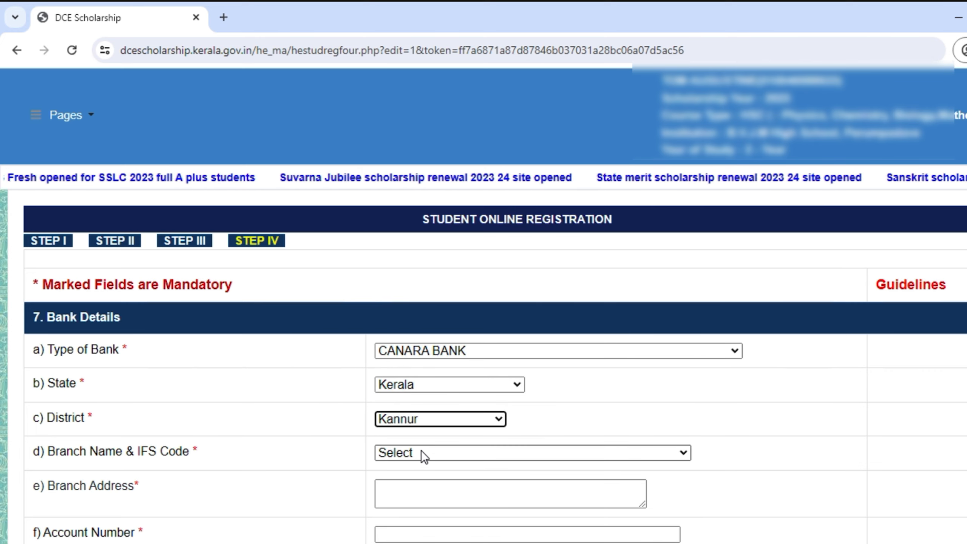
{"action": "left_click", "coordinate": [421, 451]}
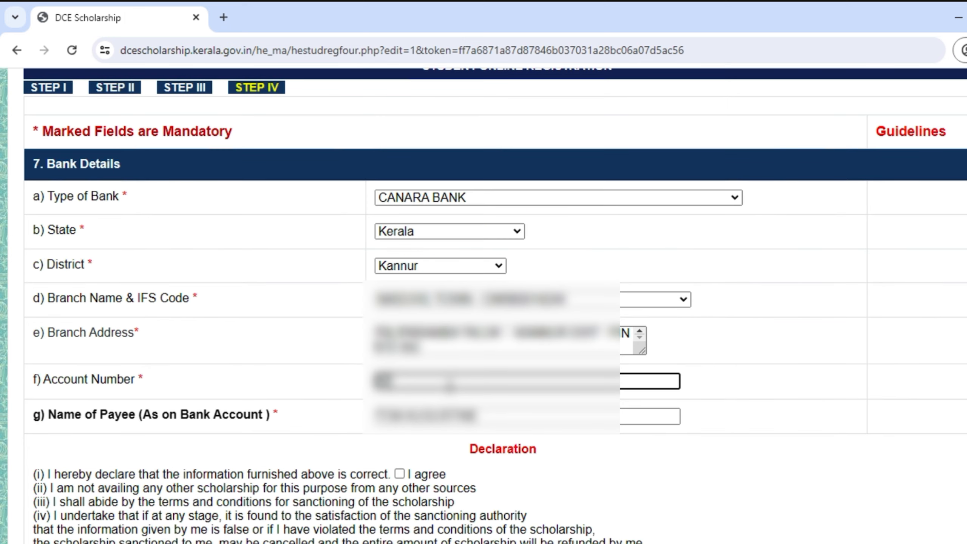
{"action": "type", "text": "??????????"}
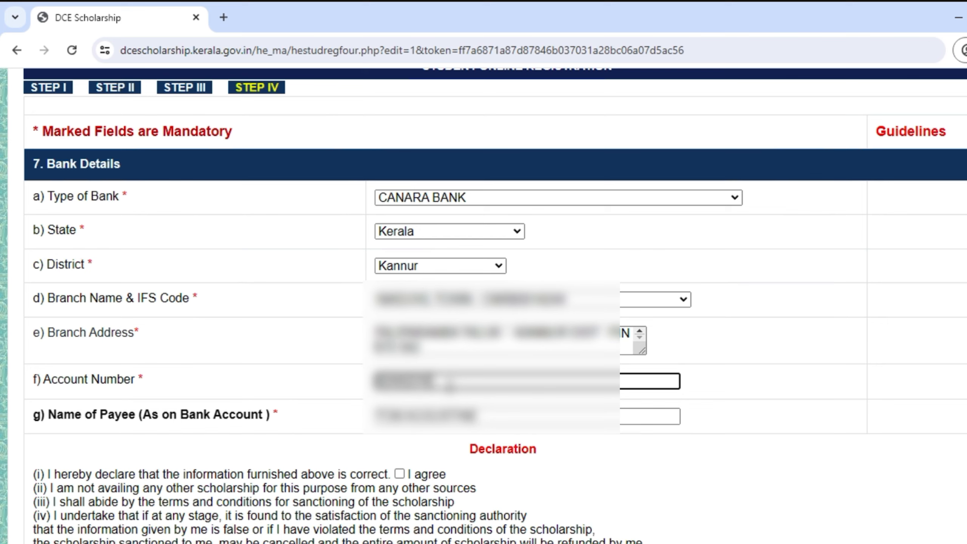
{"action": "type", "text": "???"}
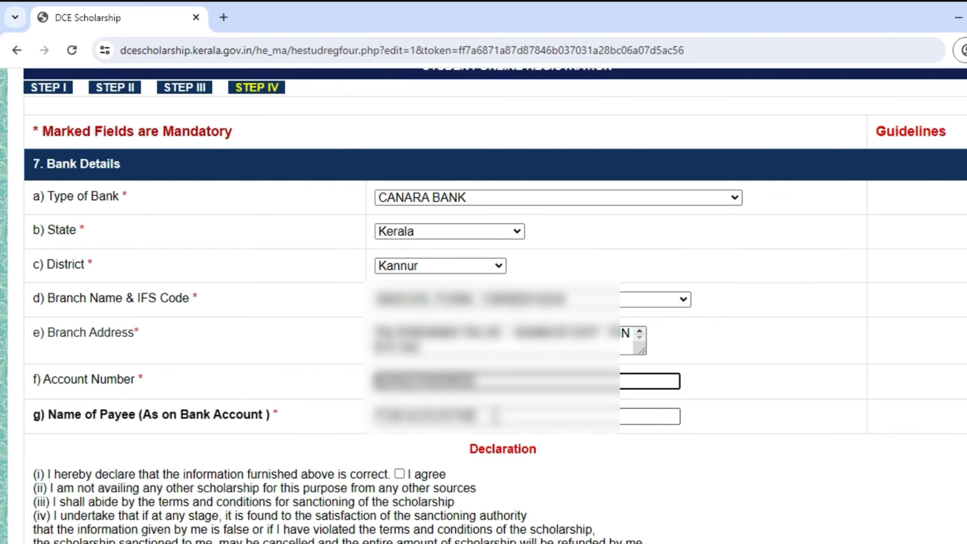
{"action": "left_click", "coordinate": [928, 389]}
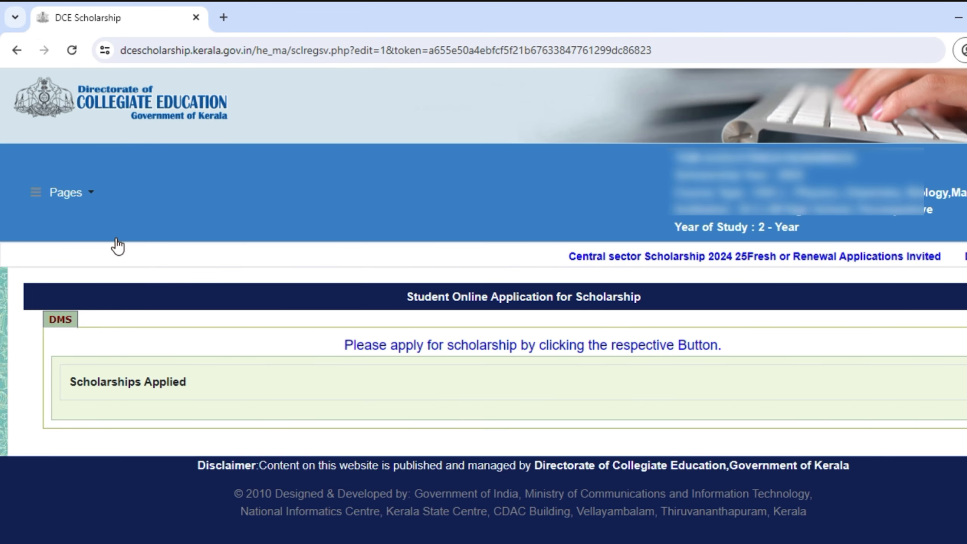
Go to the DMS selection list and pick BVJM H S Perumpadave as the institution.
{"action": "left_click", "coordinate": [69, 323]}
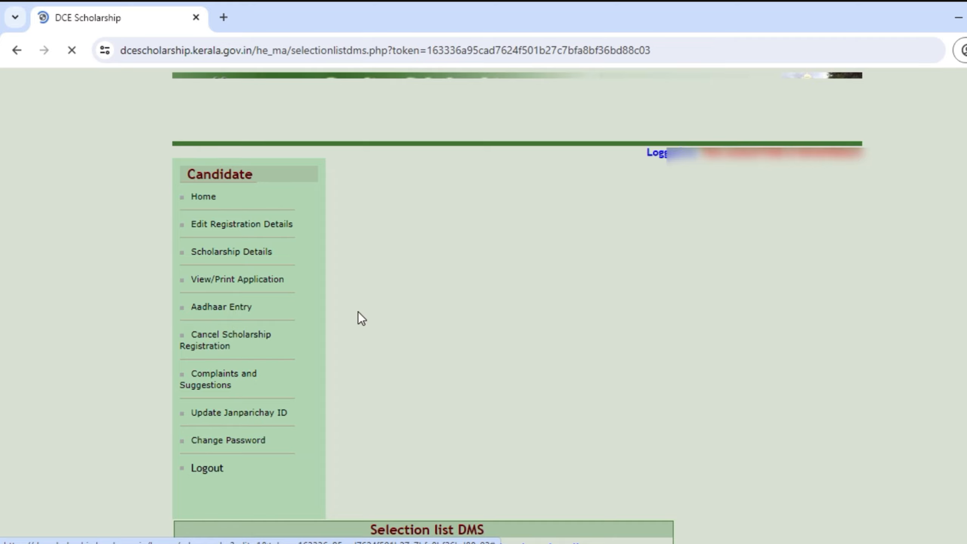
{"action": "scroll", "coordinate": [358, 337], "scroll_direction": "down", "scroll_amount": 5}
{"action": "left_click", "coordinate": [357, 336]}
{"action": "key", "text": "b"}
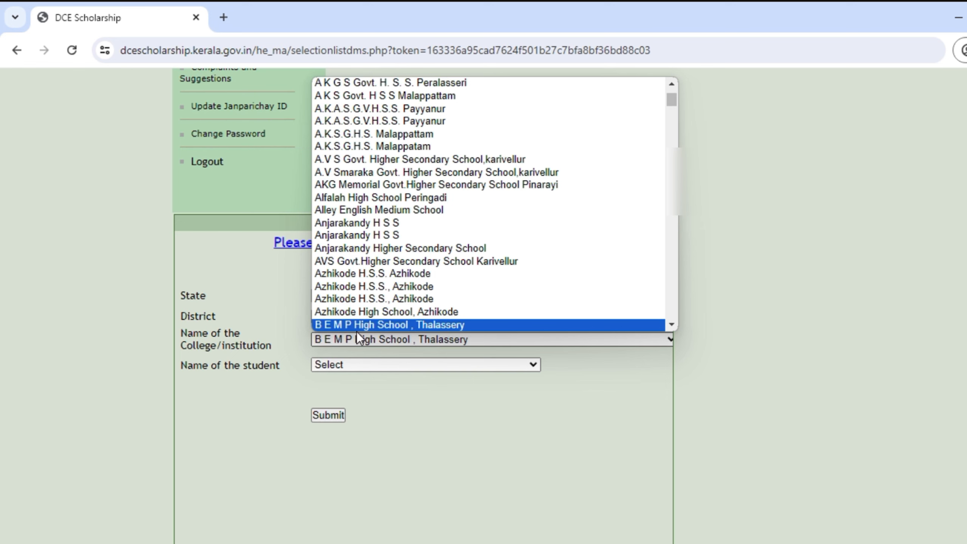
{"action": "key", "text": "Down"}
{"action": "key", "text": "Down"}
{"action": "key", "text": "Down"}
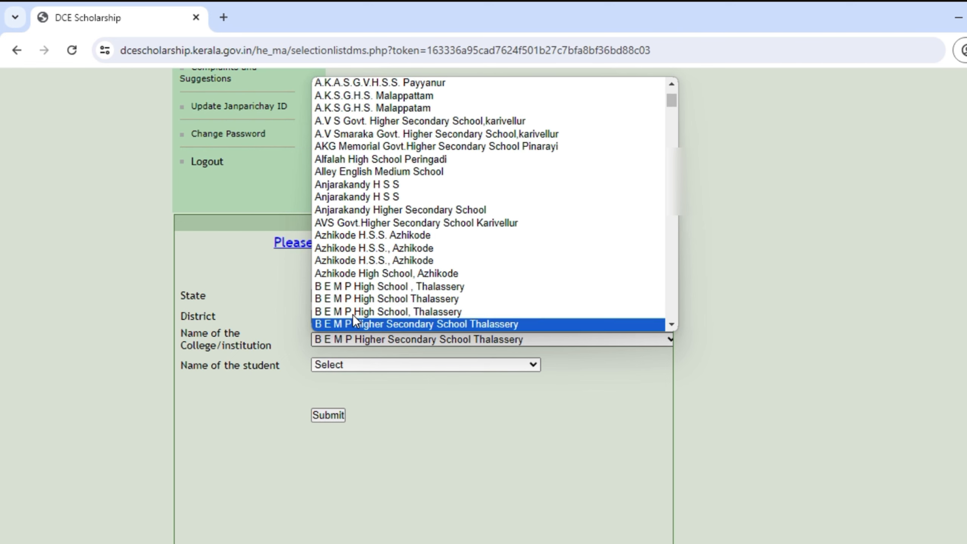
{"action": "key", "text": "Down"}
{"action": "key", "text": "Down"}
{"action": "key", "text": "Down"}
{"action": "key", "text": "Down"}
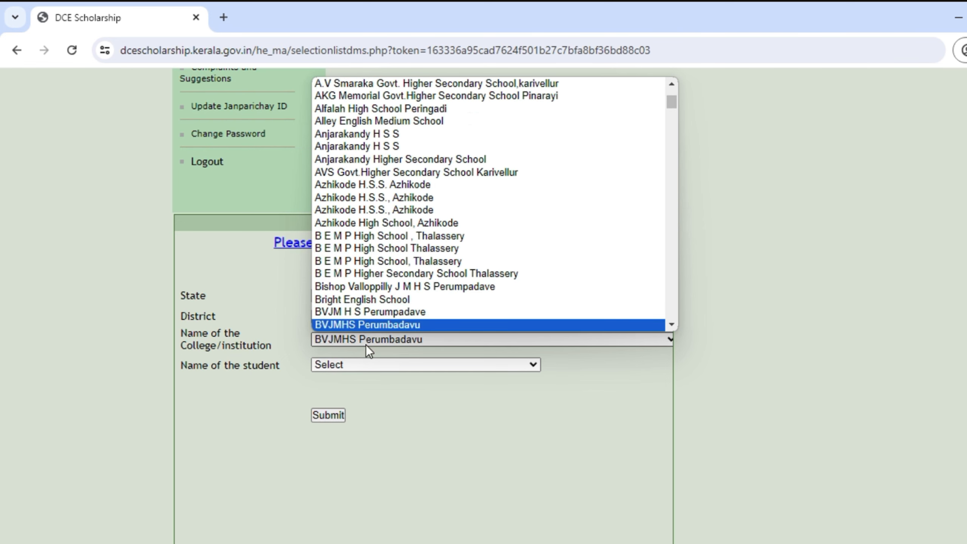
{"action": "key", "text": "b"}
{"action": "key", "text": "Down"}
{"action": "key", "text": "Down"}
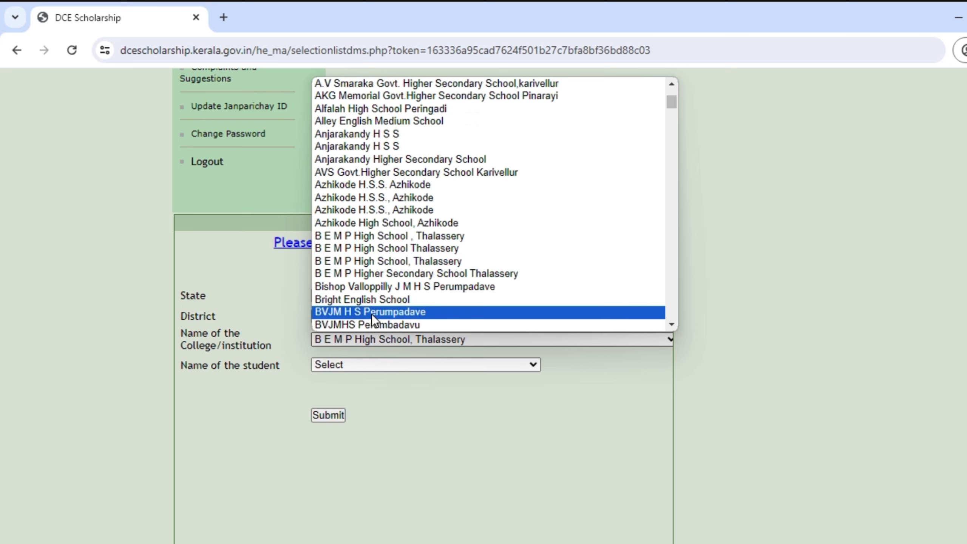
{"action": "left_click", "coordinate": [429, 313]}
Choose the student's name and submit the DMS selection details.
{"action": "left_click", "coordinate": [411, 367]}
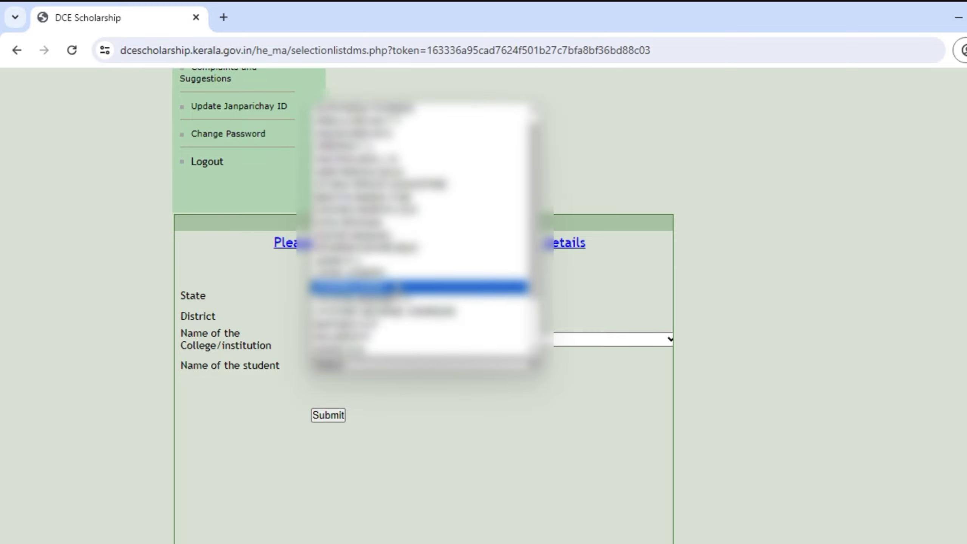
{"action": "scroll", "coordinate": [398, 215], "scroll_direction": "down", "scroll_amount": 2}
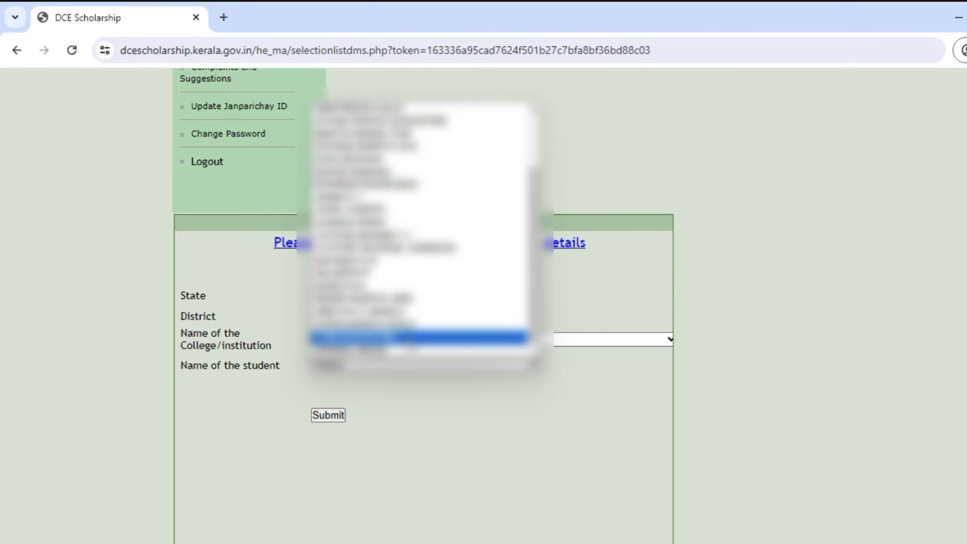
{"action": "left_click", "coordinate": [419, 337]}
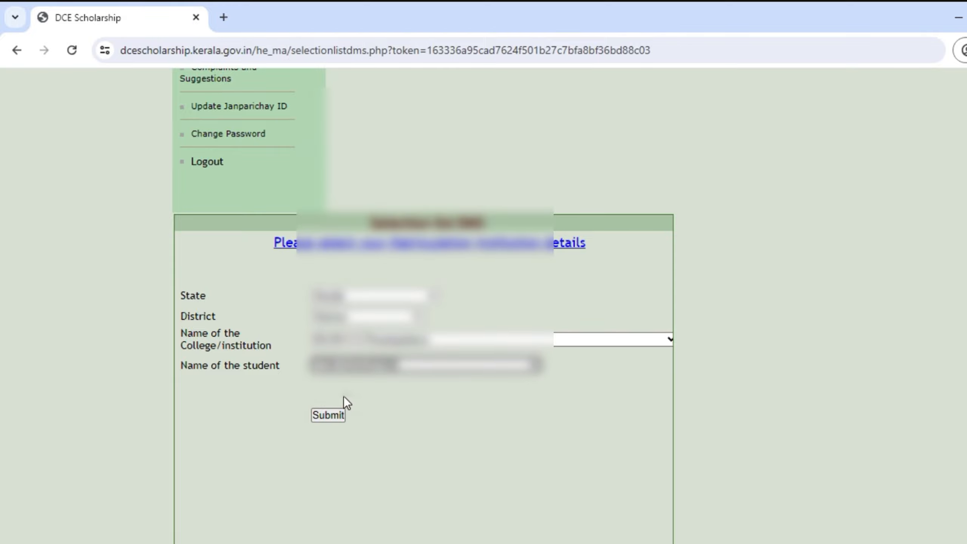
{"action": "left_click", "coordinate": [321, 418]}
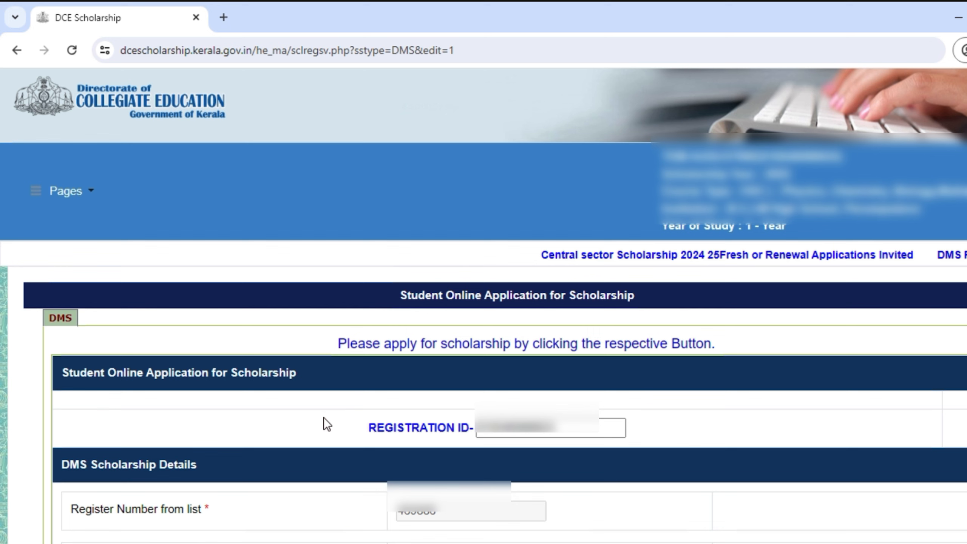
Submit the DMS scholarship application from the DMS Scholarship Details section.
{"action": "scroll", "coordinate": [323, 417], "scroll_direction": "down", "scroll_amount": 1}
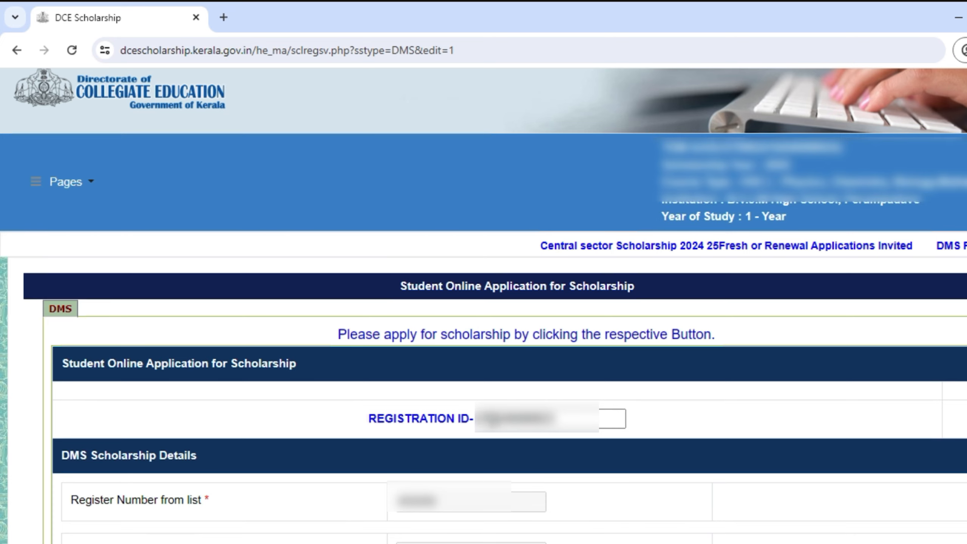
{"action": "scroll", "coordinate": [454, 286], "scroll_direction": "down", "scroll_amount": 5}
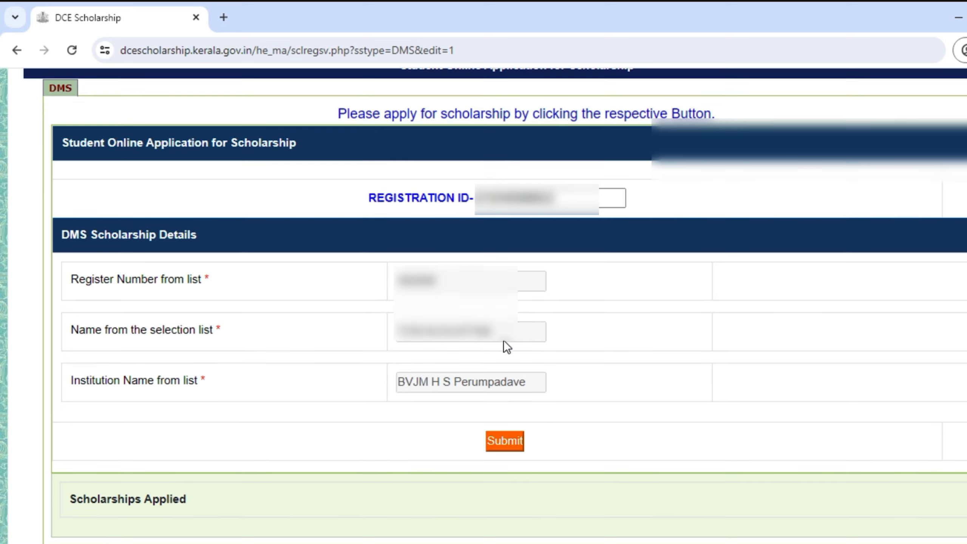
{"action": "left_click", "coordinate": [505, 441]}
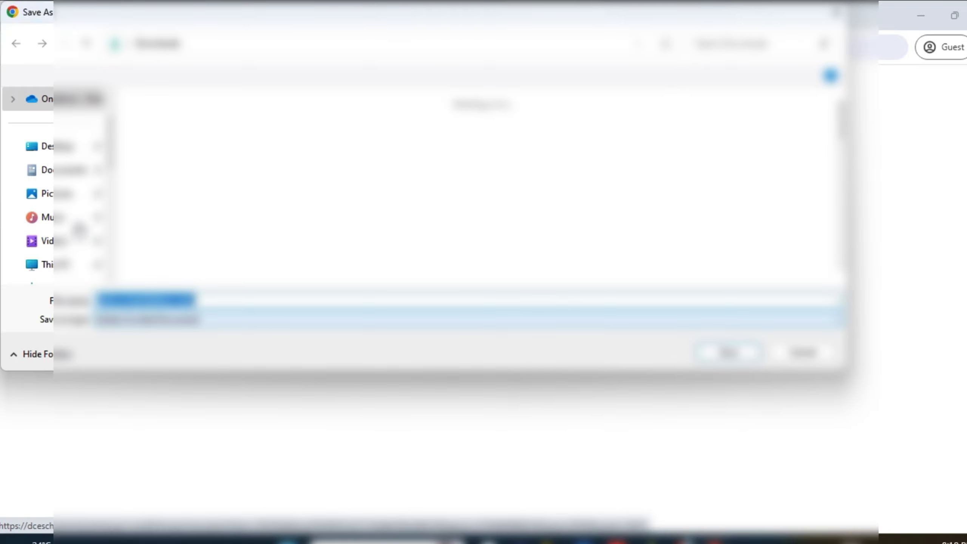
Save the application PDF into the 2024 folder.
{"action": "scroll", "coordinate": [68, 179], "scroll_direction": "down", "scroll_amount": 5}
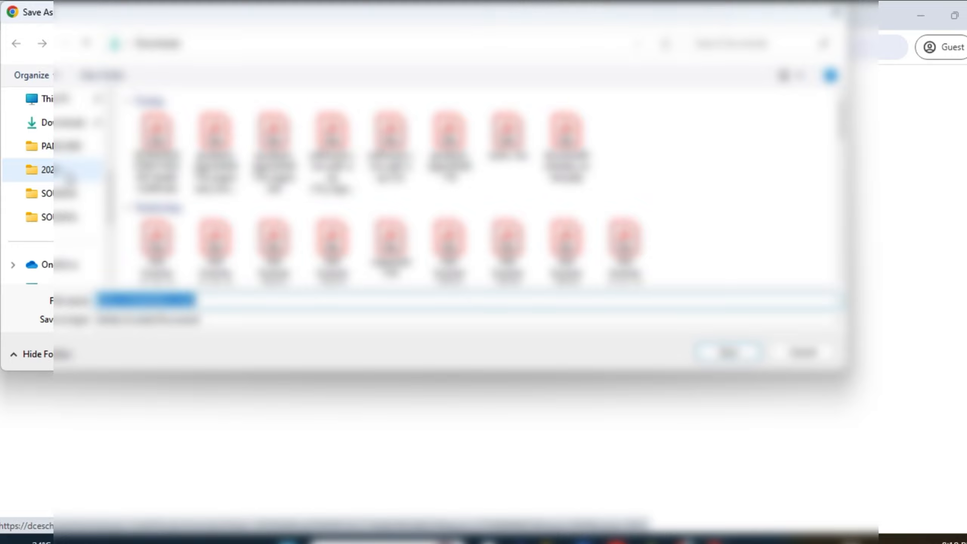
{"action": "left_click", "coordinate": [69, 177]}
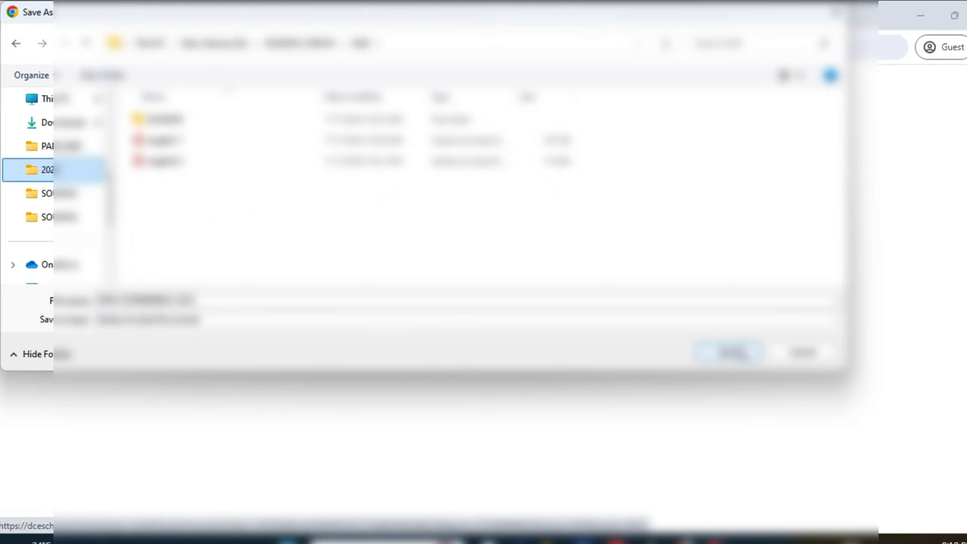
{"action": "left_click", "coordinate": [740, 352]}
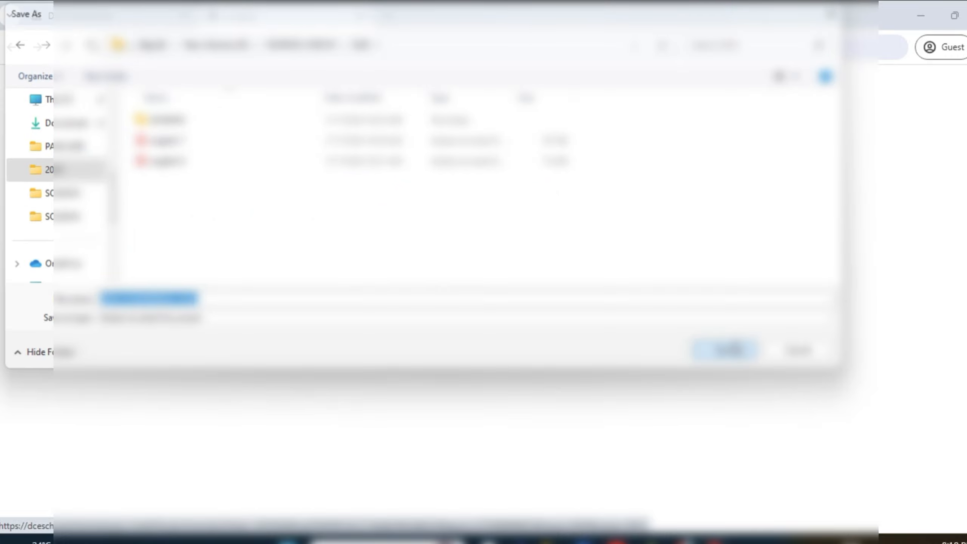
Open the downloaded PDF, showing the date-extension notice from 15.7.2024 to 26.7.2024.
{"action": "left_click", "coordinate": [897, 46]}
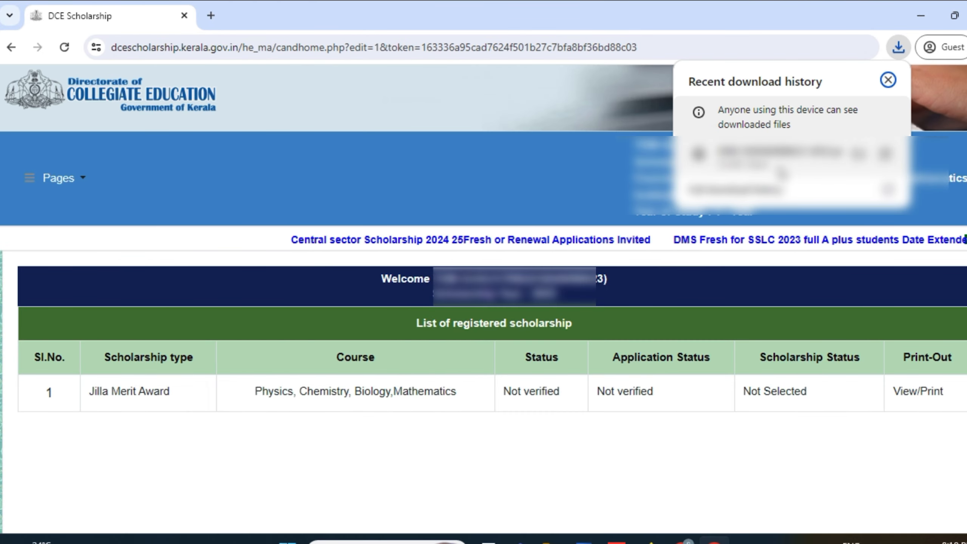
{"action": "left_click", "coordinate": [782, 172]}
{"action": "scroll", "coordinate": [651, 302], "scroll_direction": "down", "scroll_amount": 10}
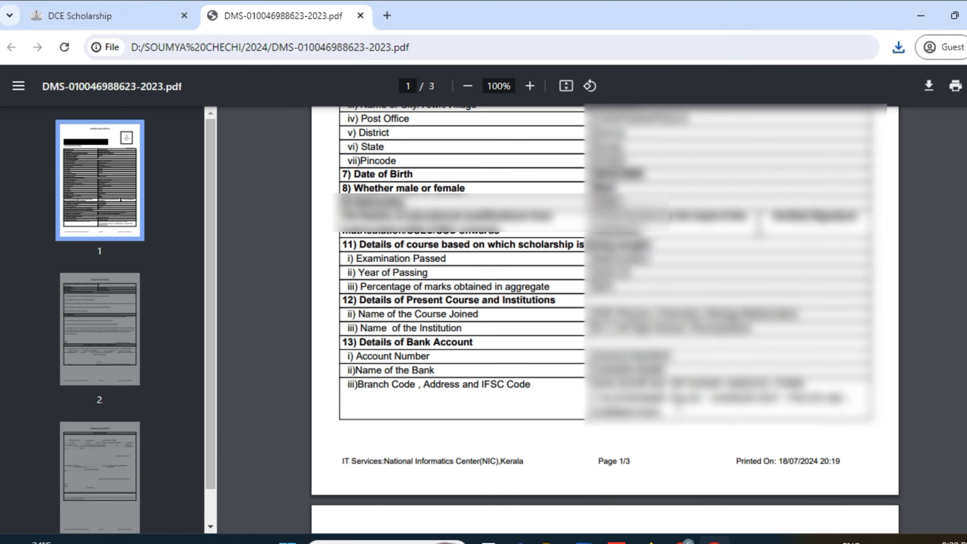
{"action": "scroll", "coordinate": [606, 301], "scroll_direction": "down", "scroll_amount": 15}
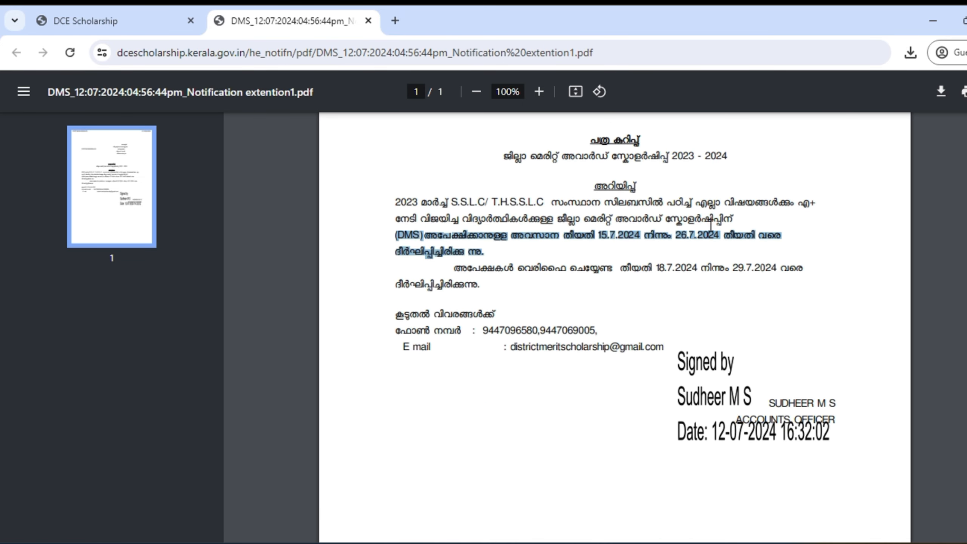
Read the DMS Fresh 2023-24 notification through to page 3's required documents and 15-7-2024 last dates.
{"action": "scroll", "coordinate": [726, 301], "scroll_direction": "up", "scroll_amount": 5}
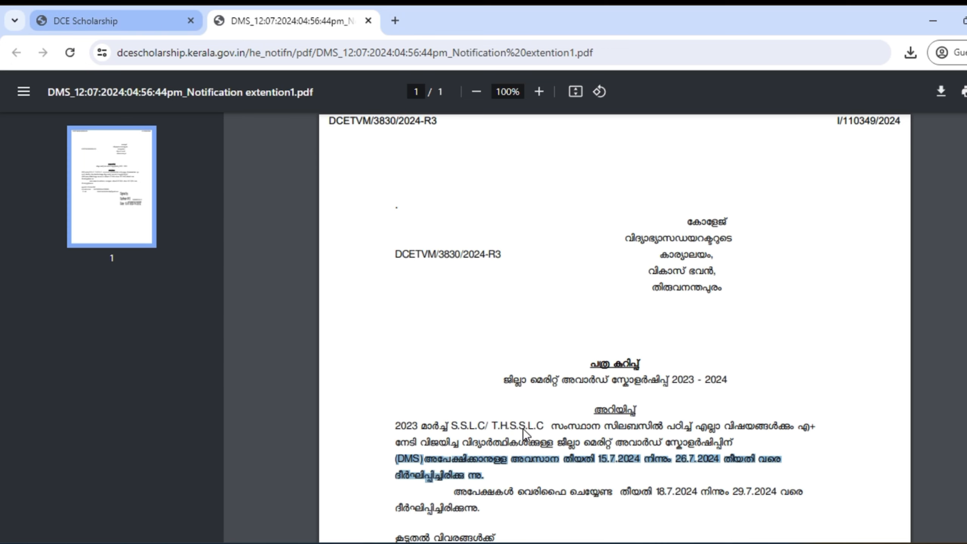
{"action": "left_click", "coordinate": [114, 21]}
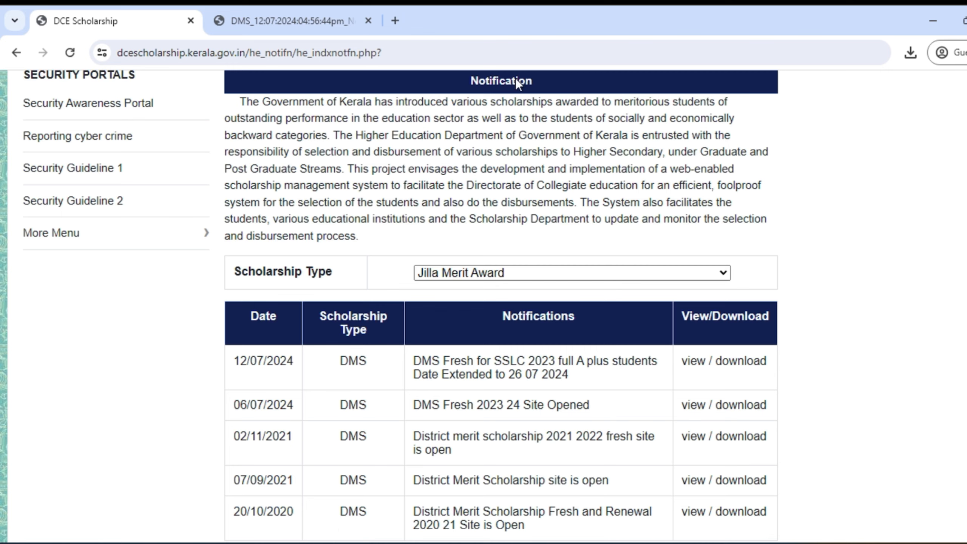
{"action": "scroll", "coordinate": [624, 338], "scroll_direction": "down", "scroll_amount": 8}
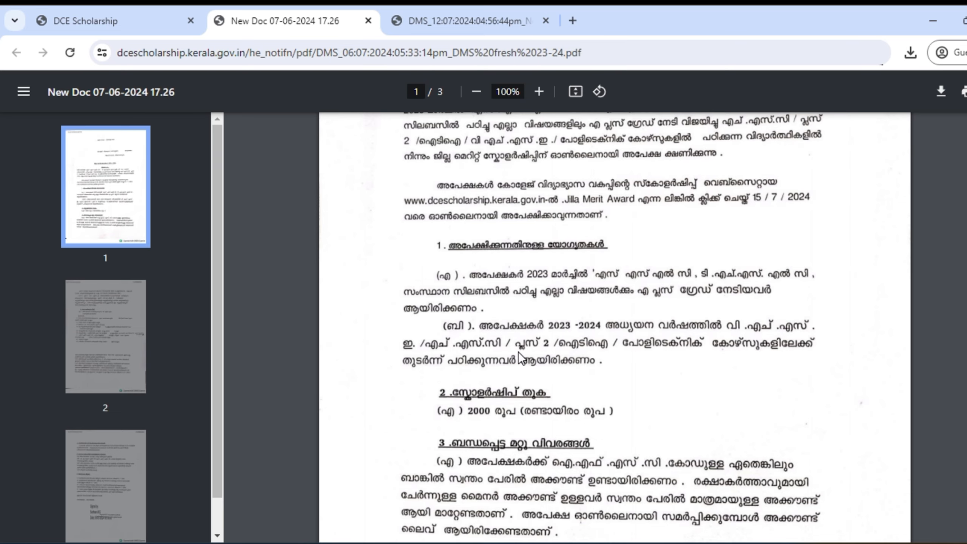
{"action": "scroll", "coordinate": [514, 358], "scroll_direction": "down", "scroll_amount": 20}
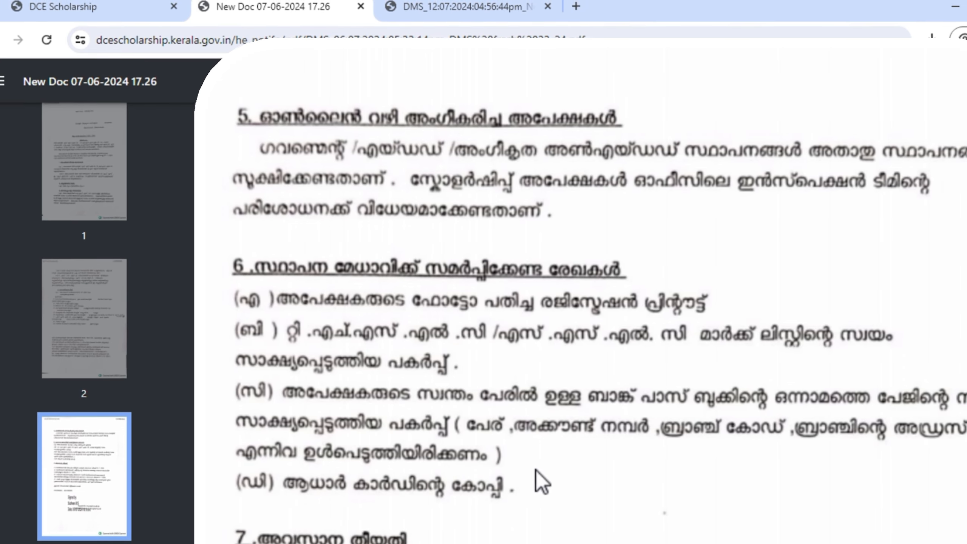
{"action": "scroll", "coordinate": [532, 459], "scroll_direction": "down", "scroll_amount": 1}
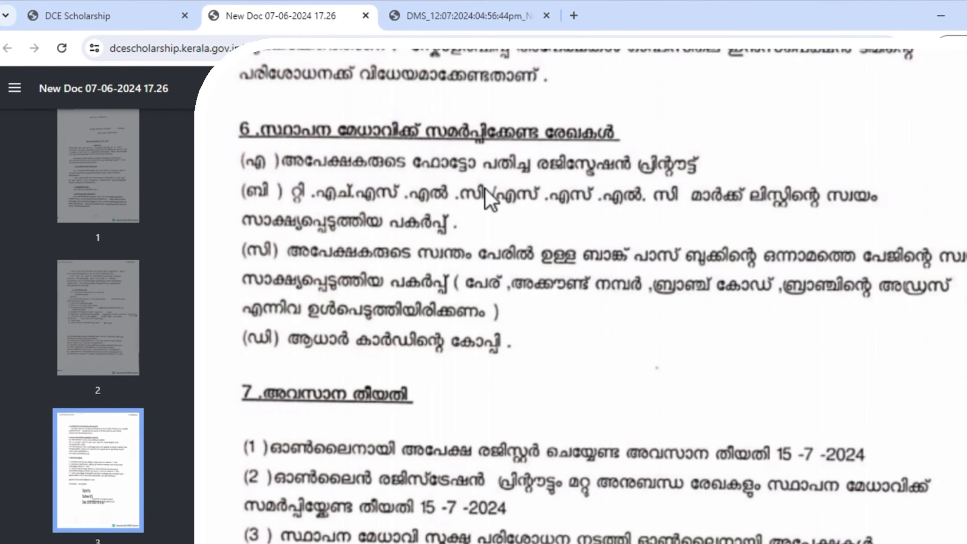